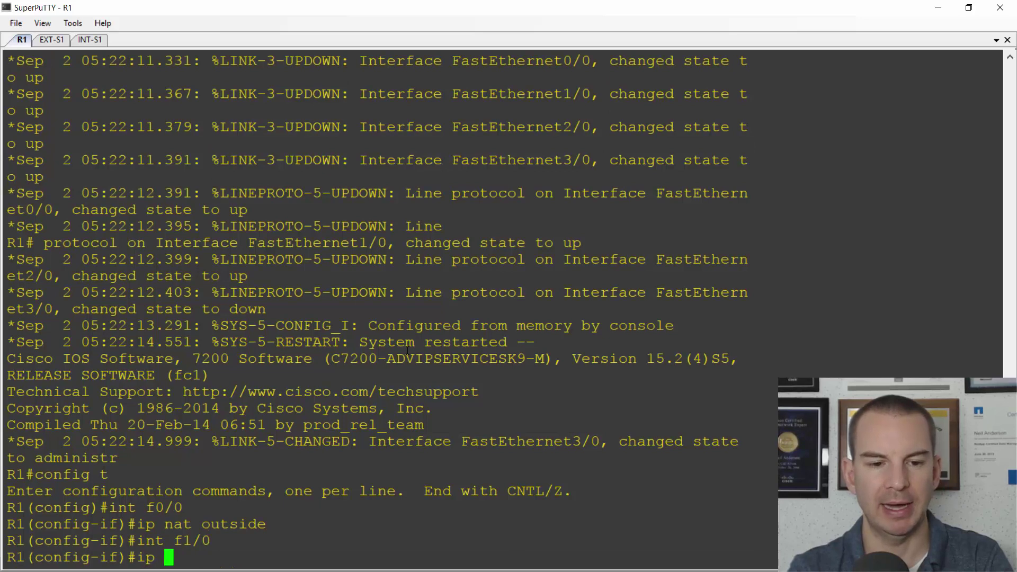
# Designate R1's interface f1/0 as the NAT inside interface and return to global configuration mode
pyautogui.write('ide')
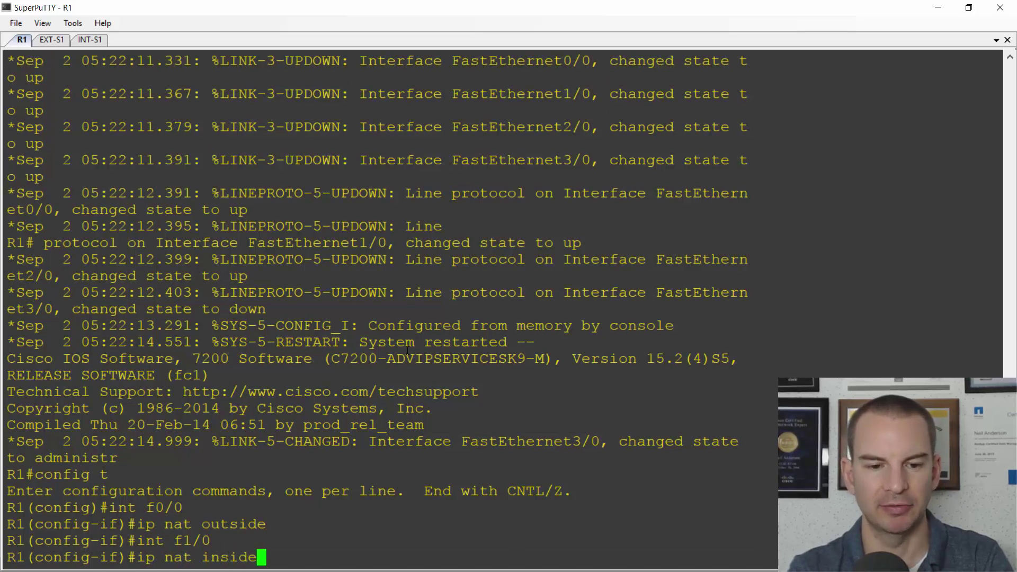
pyautogui.press('Return')
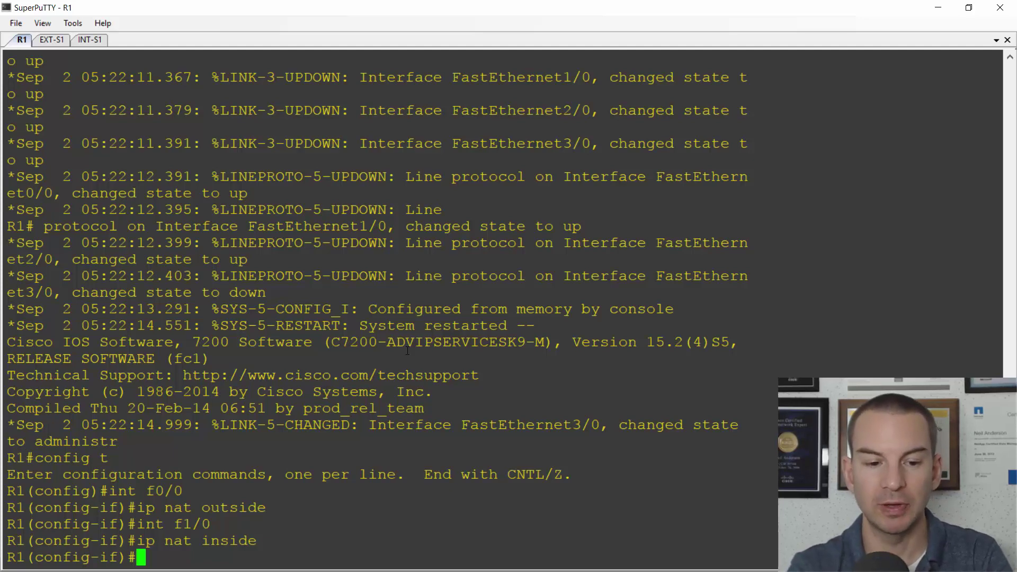
pyautogui.write('exit')
pyautogui.press('Return')
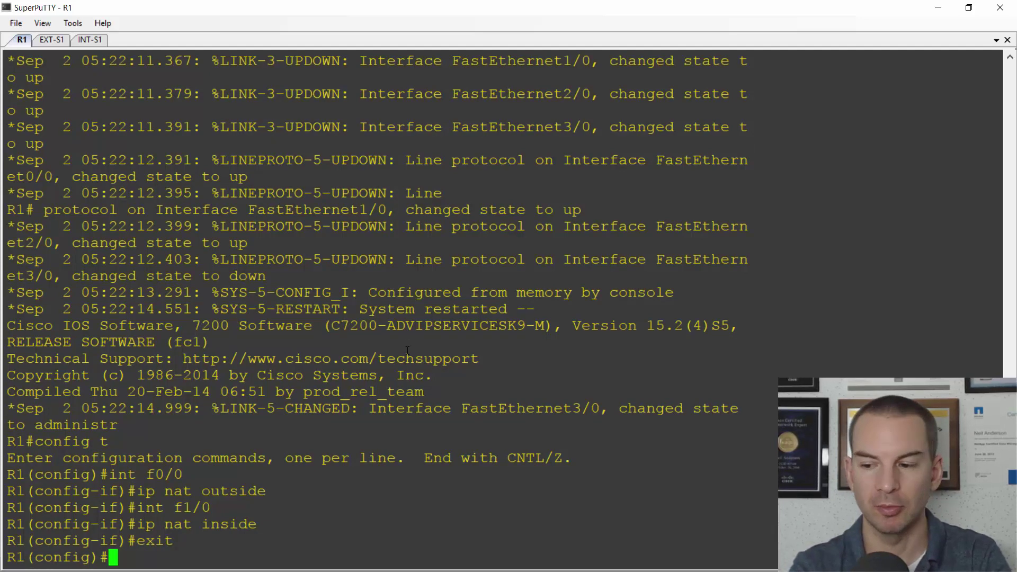
# Configure a static inside source NAT translation on R1 from 10.0.1.10 to 203.0.113.3
pyautogui.write('ip nat ')
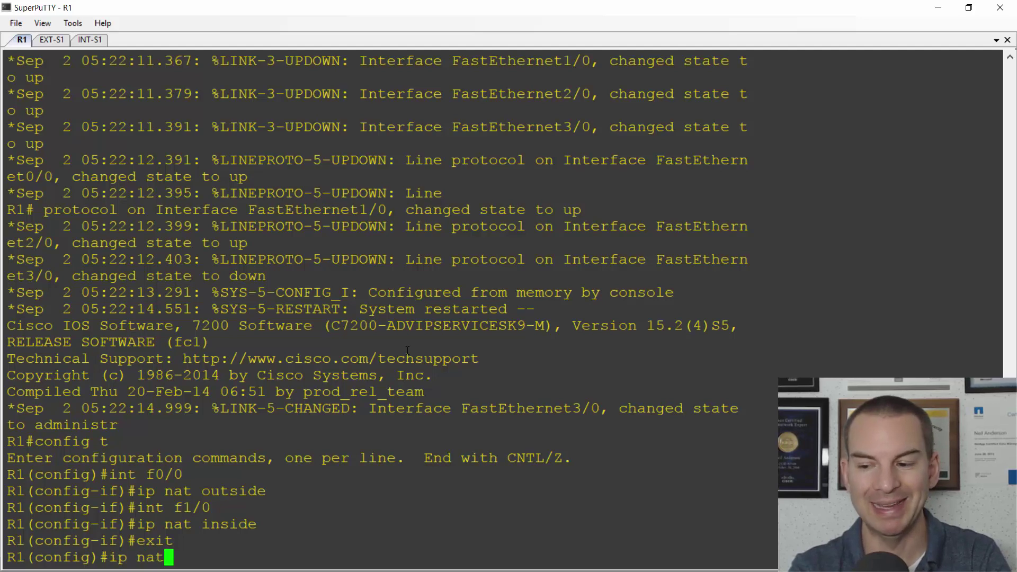
pyautogui.write('in')
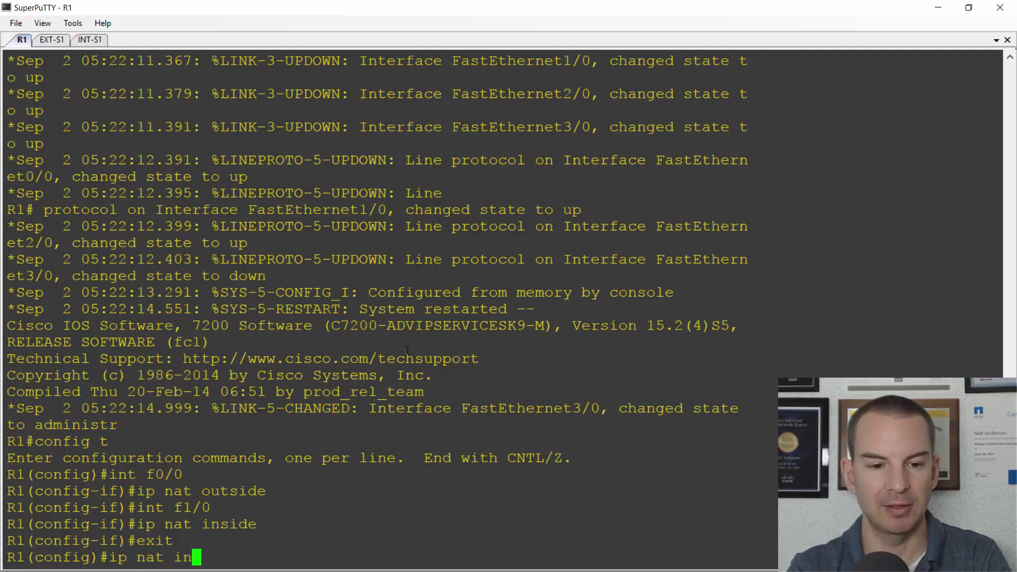
pyautogui.write('side sour')
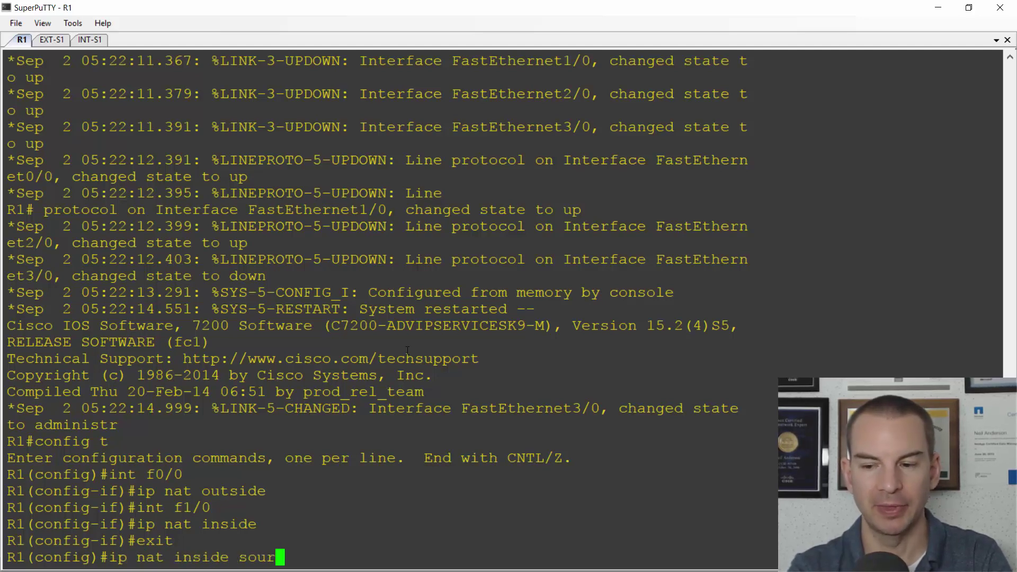
pyautogui.write('ce stati')
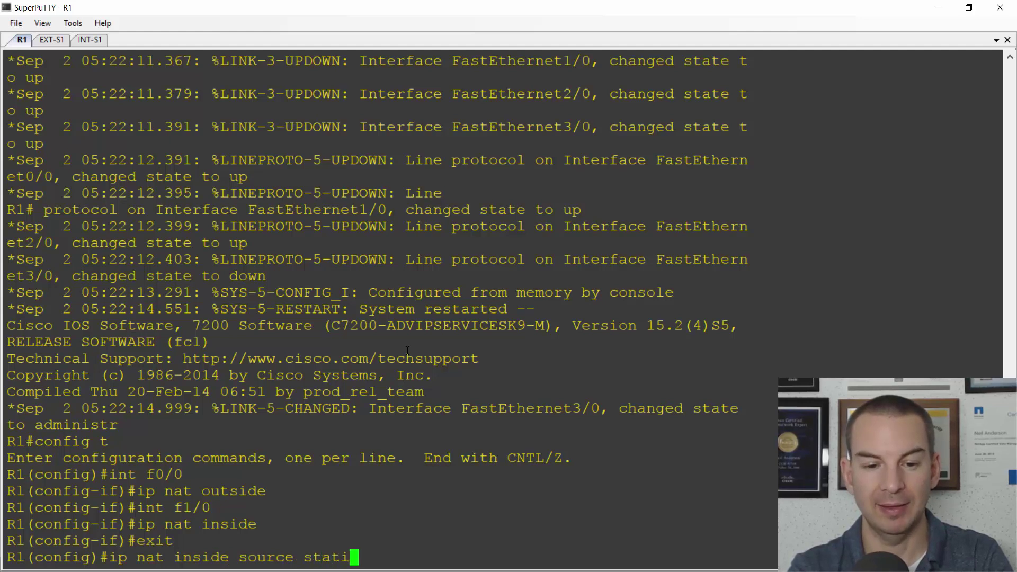
pyautogui.write('c 10.')
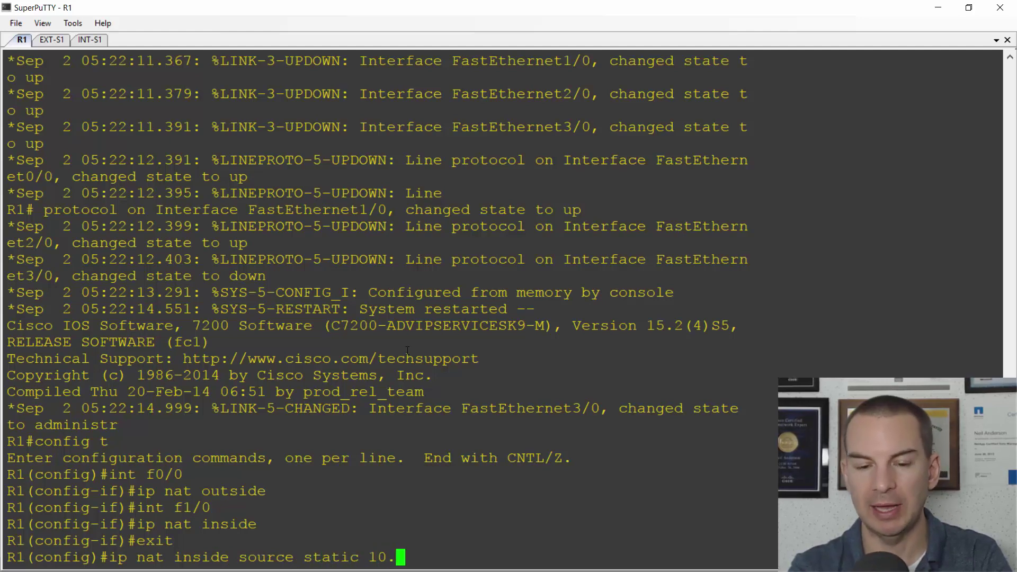
pyautogui.write('0.1.10 ')
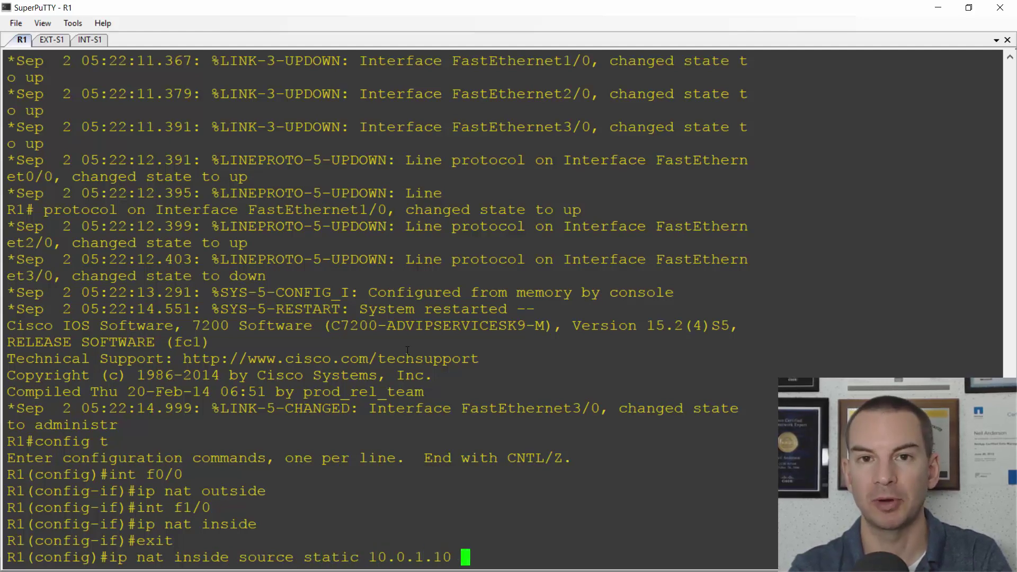
pyautogui.write('20')
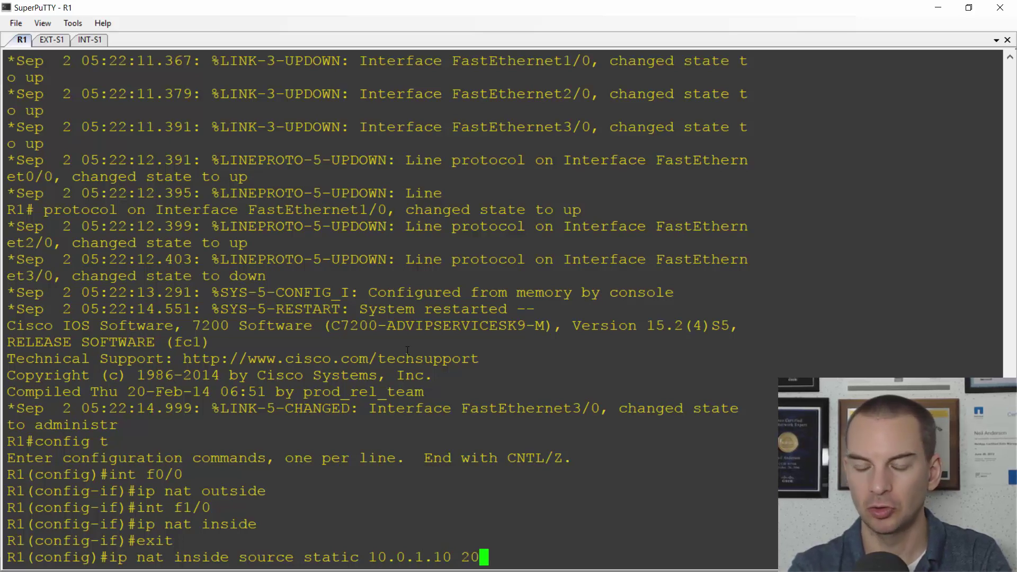
pyautogui.write('3.0.11')
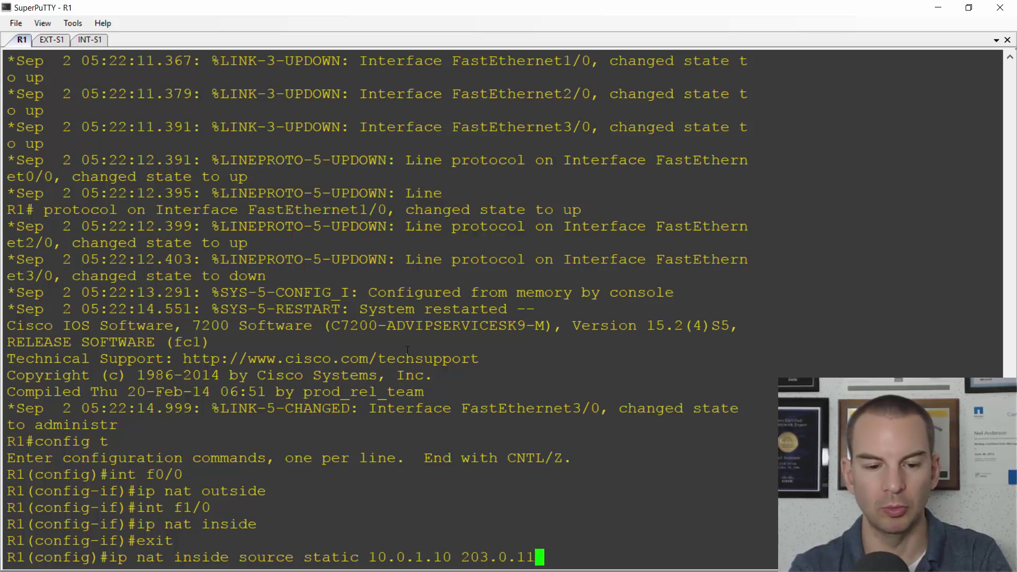
pyautogui.write('3.3')
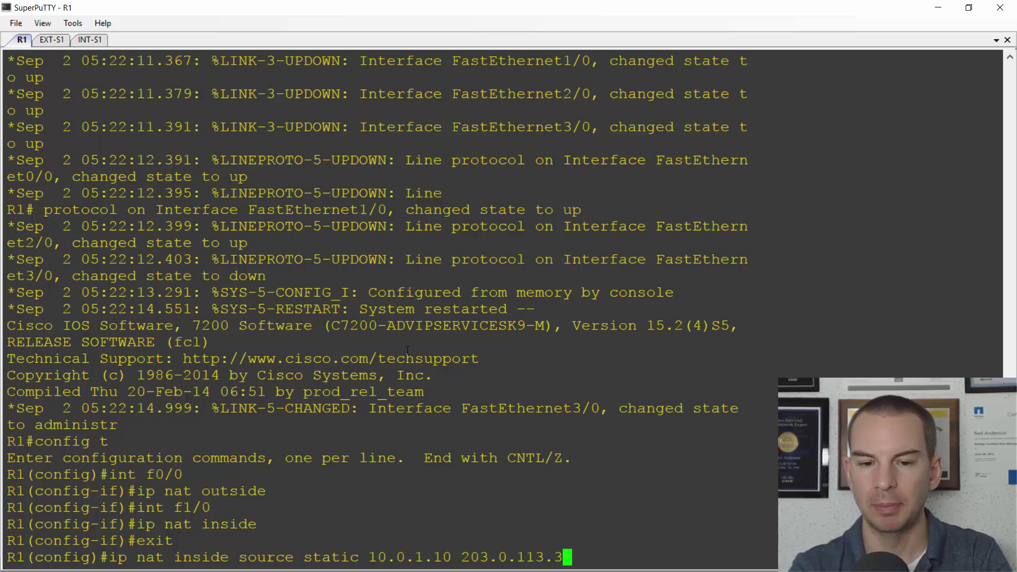
pyautogui.press('Return')
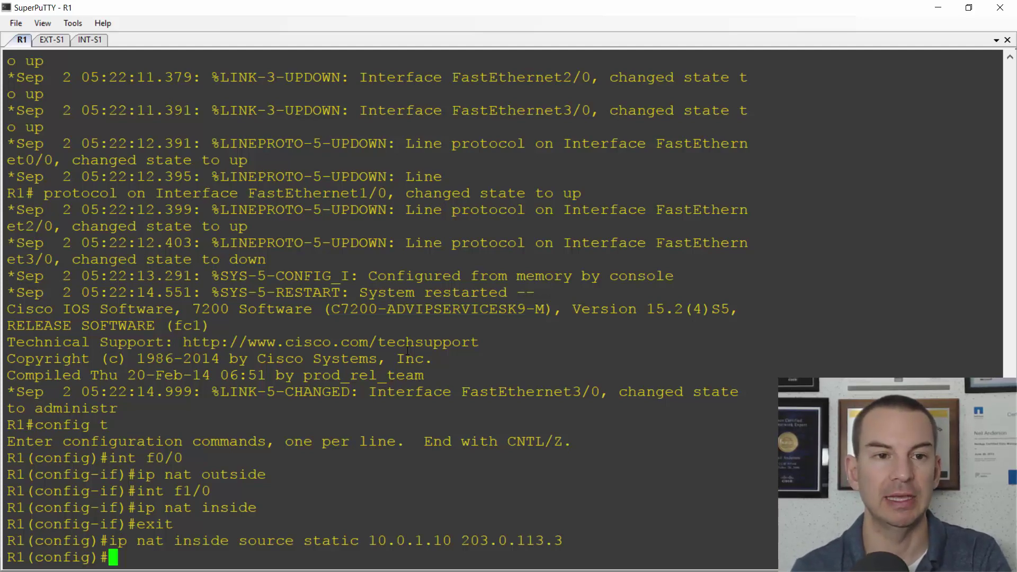
# Enable ICMP packet debugging on EXT-S1 with debug ip icmp
pyautogui.click(51, 40)
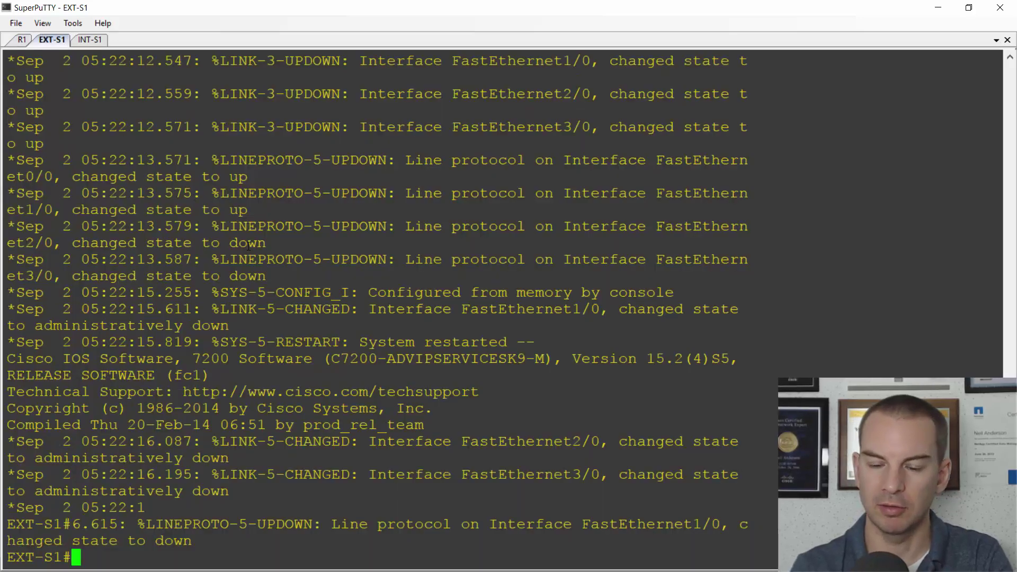
pyautogui.press('Return')
pyautogui.press('Return')
pyautogui.press('Return')
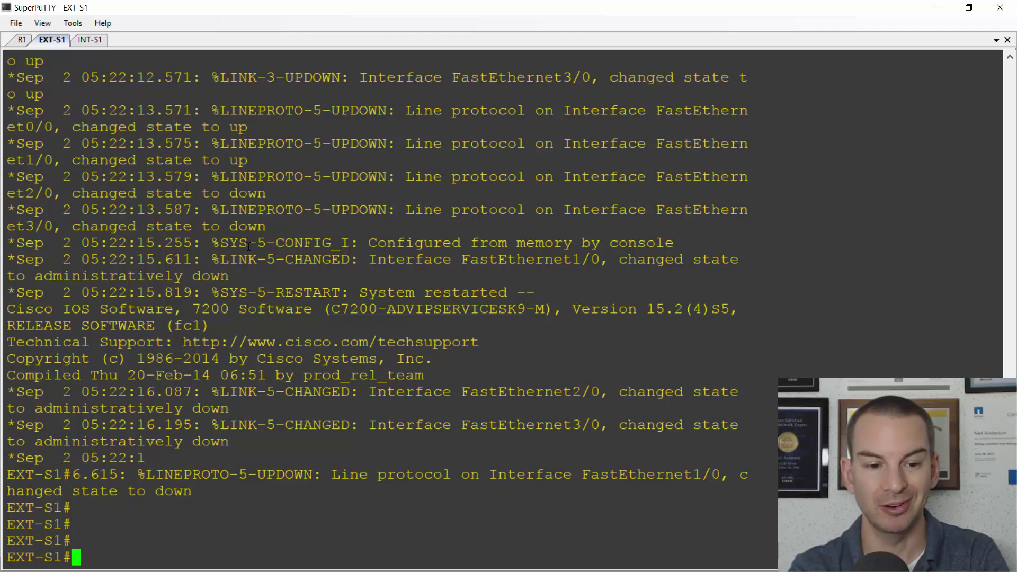
pyautogui.write('de')
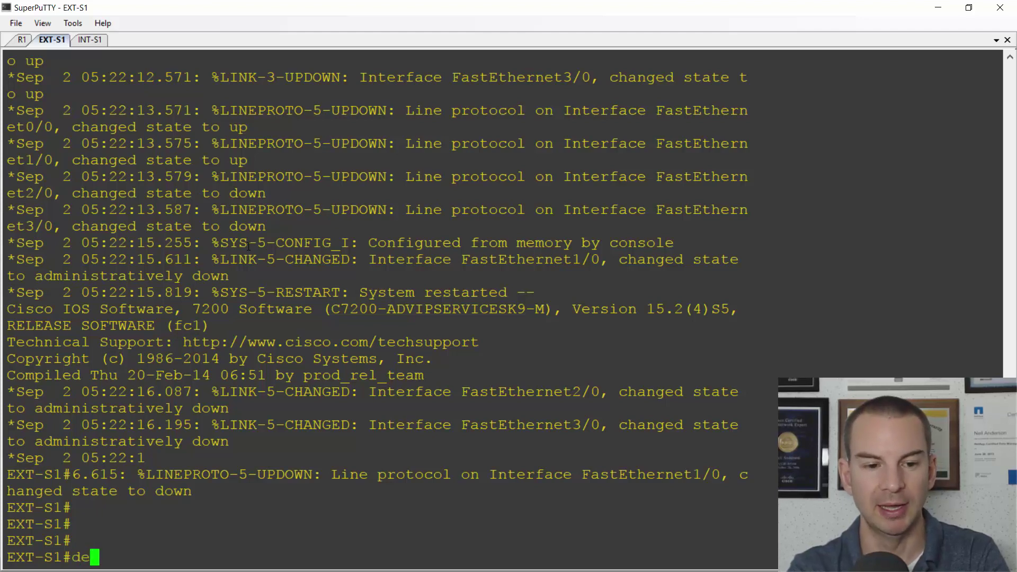
pyautogui.write('bug ip icmp')
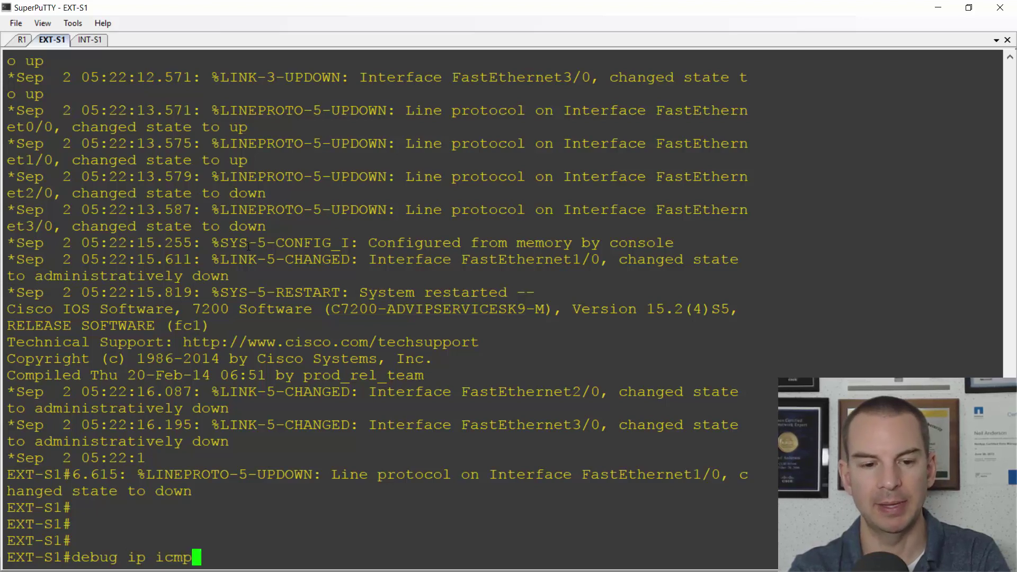
pyautogui.press('Return')
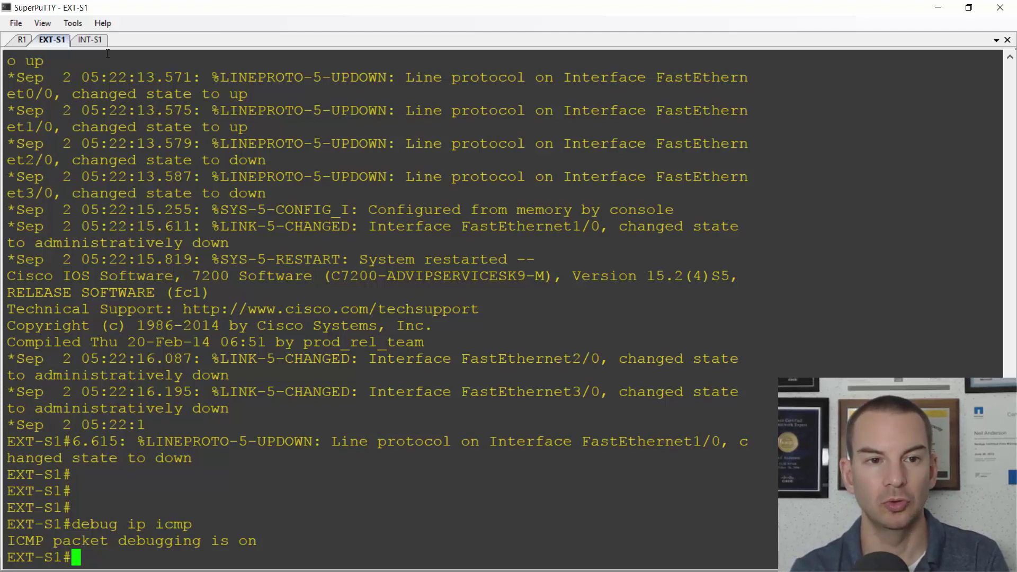
# Ping 203.0.113.20 from INT-S1 and check the ICMP debug output on EXT-S1
pyautogui.click(75, 38)
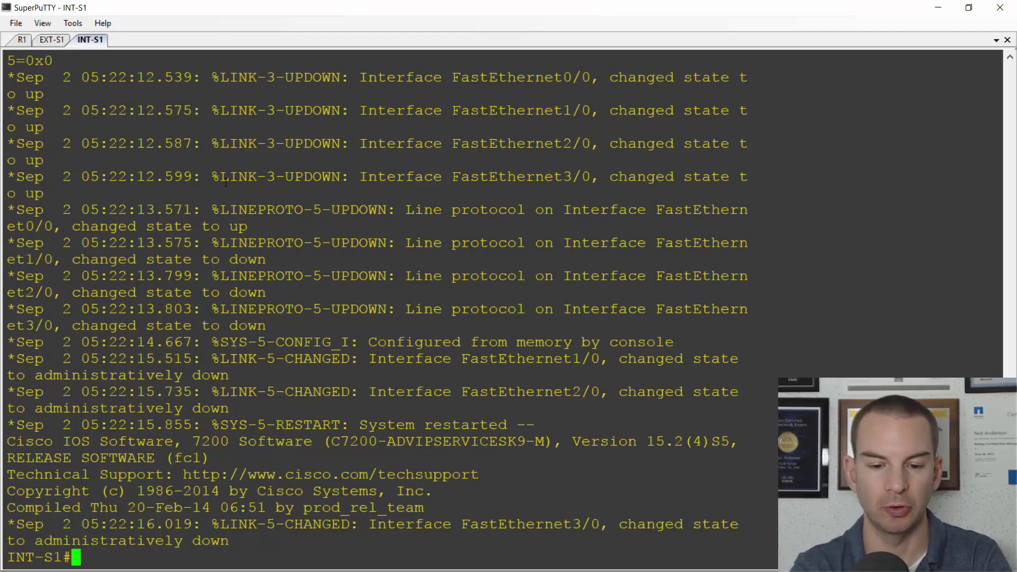
pyautogui.write('ping 203.0.113.20')
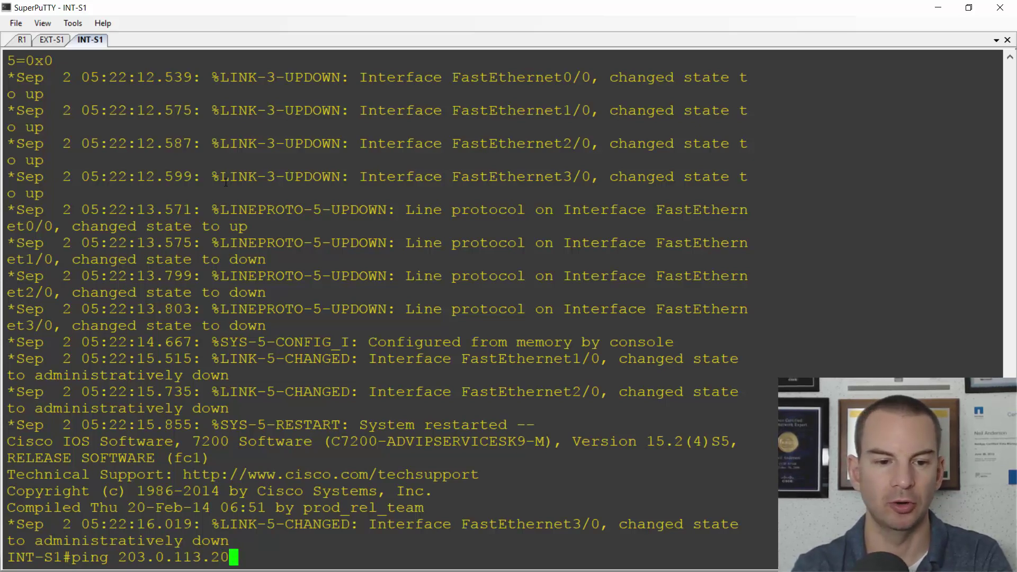
pyautogui.press('Return')
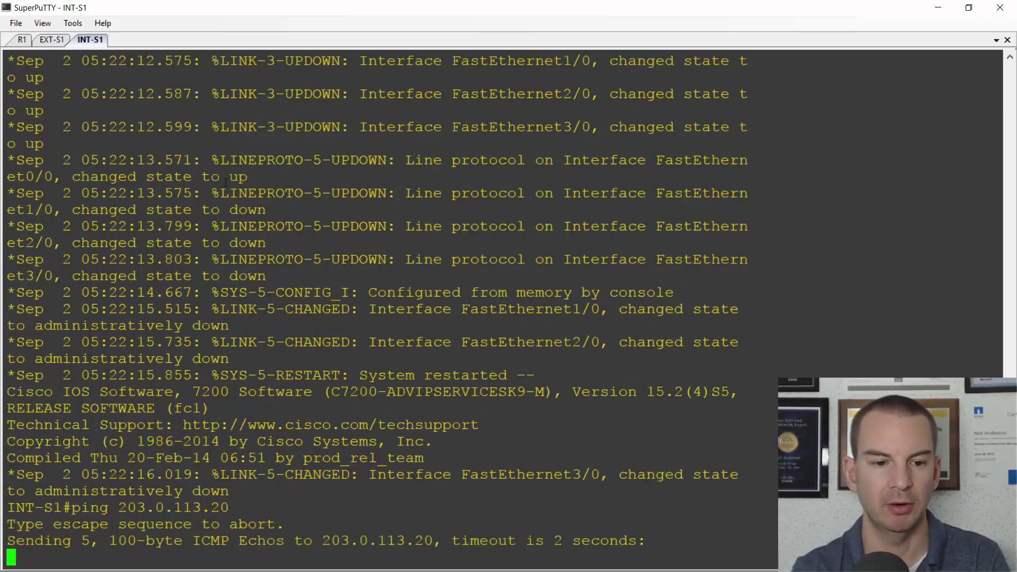
pyautogui.click(51, 39)
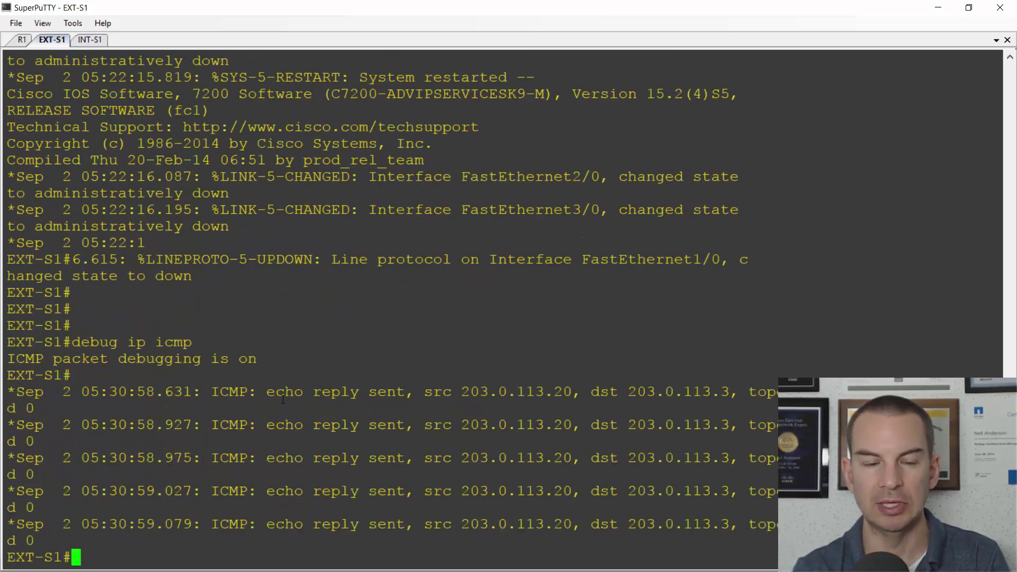
# Run an extended ping from INT-S1 to 203.0.113.20 with a repeat count of 50, keeping the defaults for all other options
pyautogui.click(90, 39)
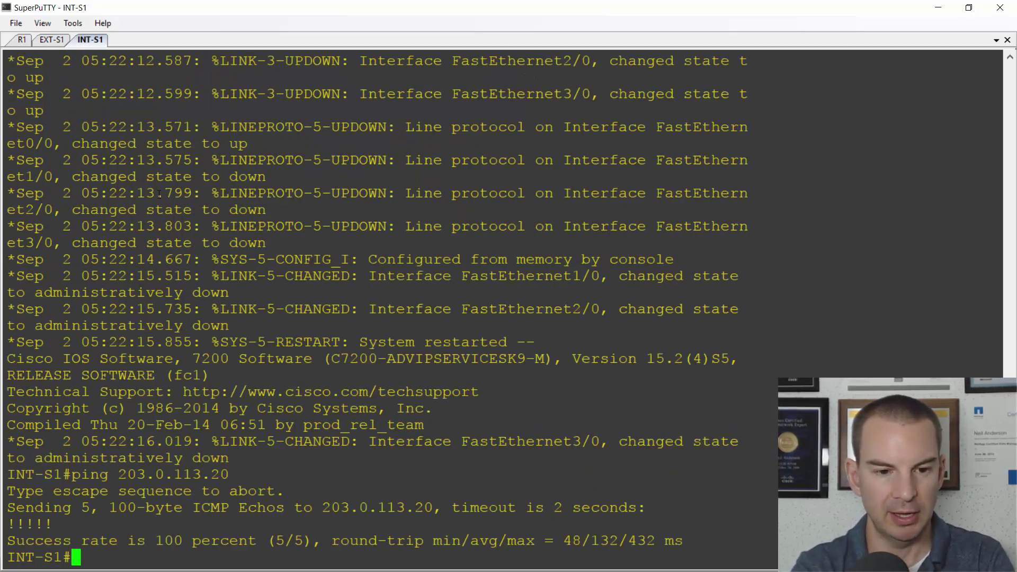
pyautogui.write('ping')
pyautogui.press('Return')
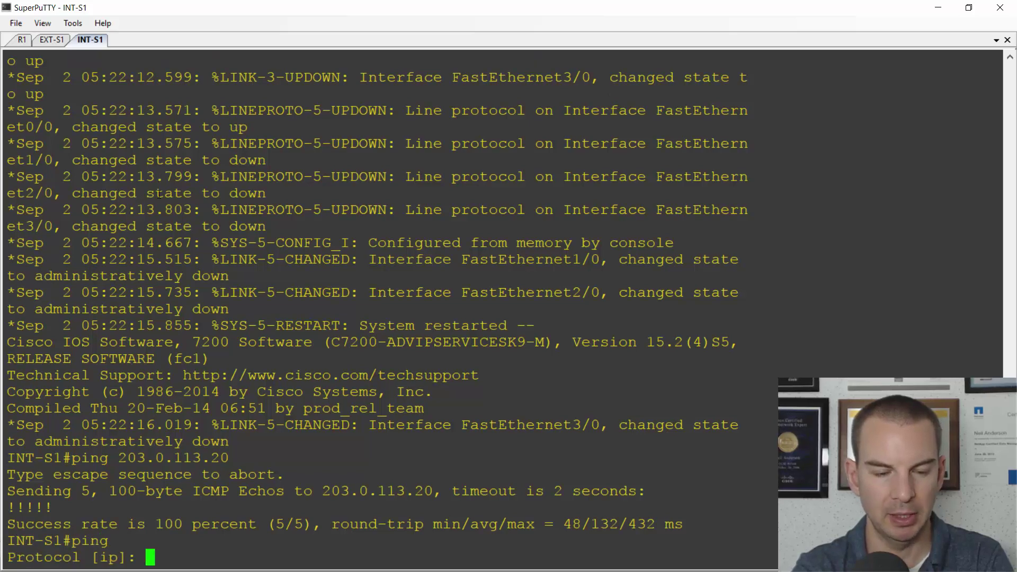
pyautogui.press('Return')
pyautogui.write('20')
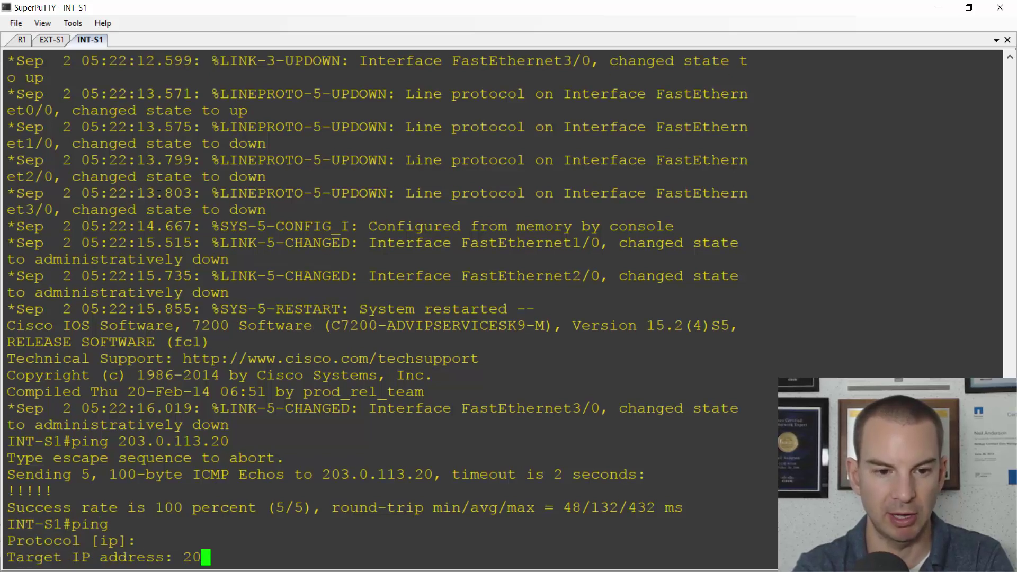
pyautogui.write('3.0.113')
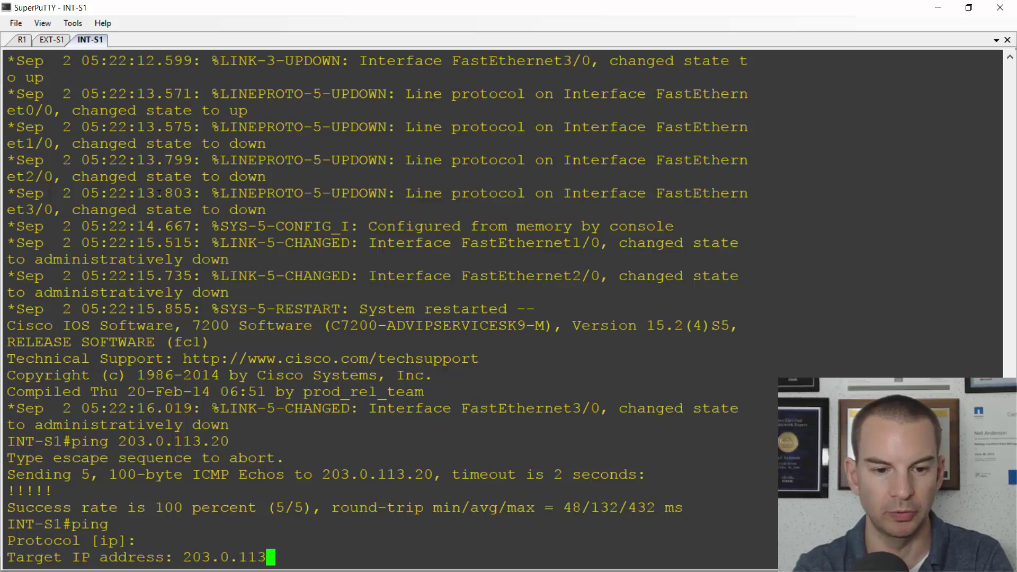
pyautogui.write('.20')
pyautogui.press('Return')
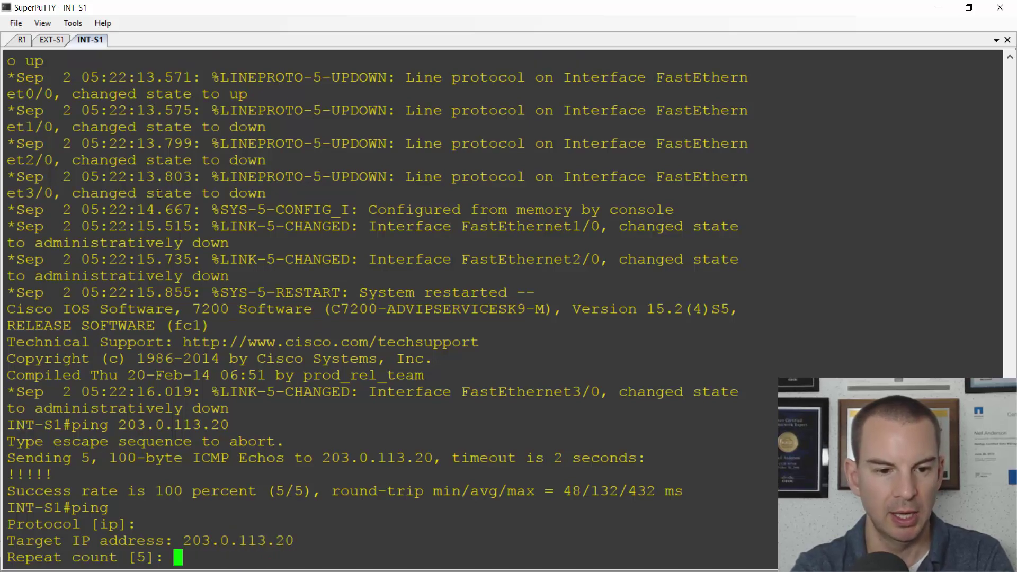
pyautogui.write('50')
pyautogui.press('Return')
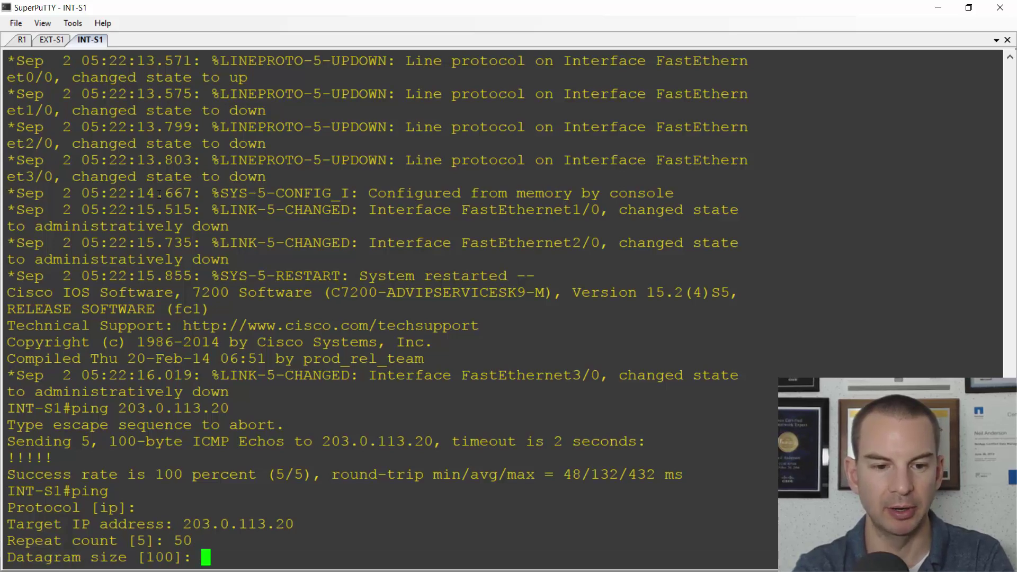
pyautogui.press('Return')
pyautogui.press('Return')
pyautogui.press('Return')
pyautogui.press('Return')
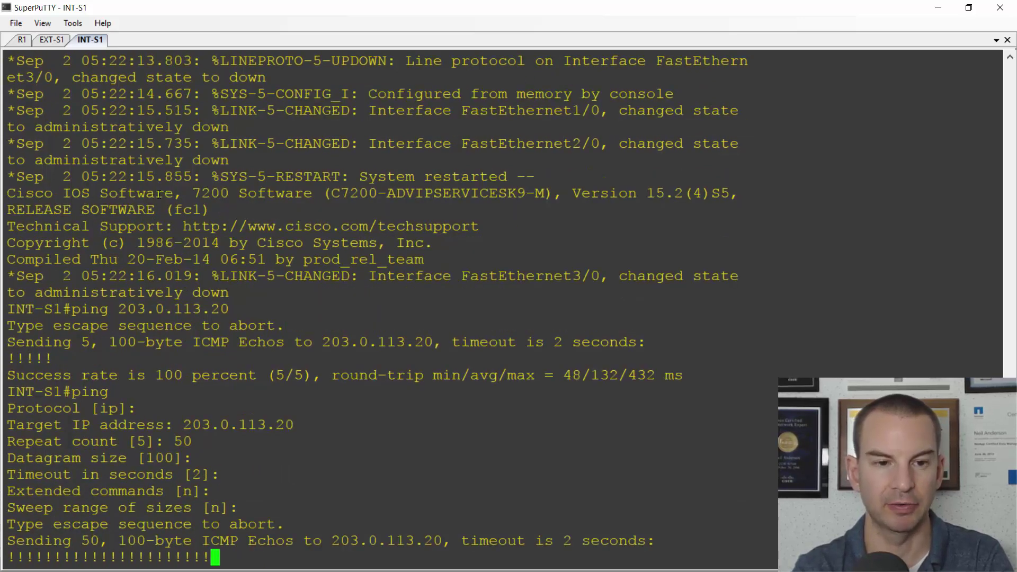
# Examine the latest ICMP debug entry on EXT-S1, highlighting its echo reply text, source address and destination address
pyautogui.click(51, 39)
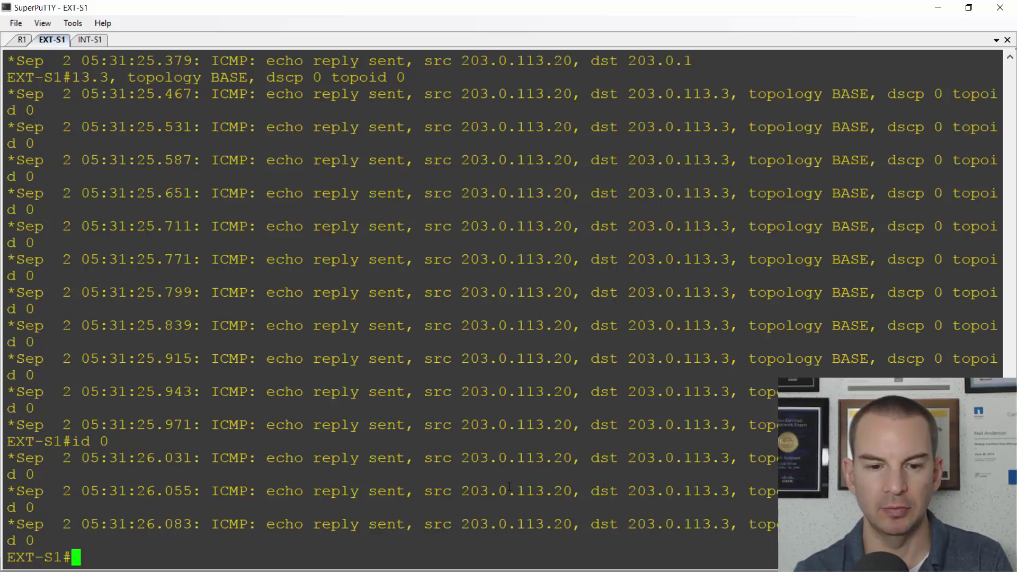
pyautogui.moveTo(404, 524); pyautogui.dragTo(275, 522)
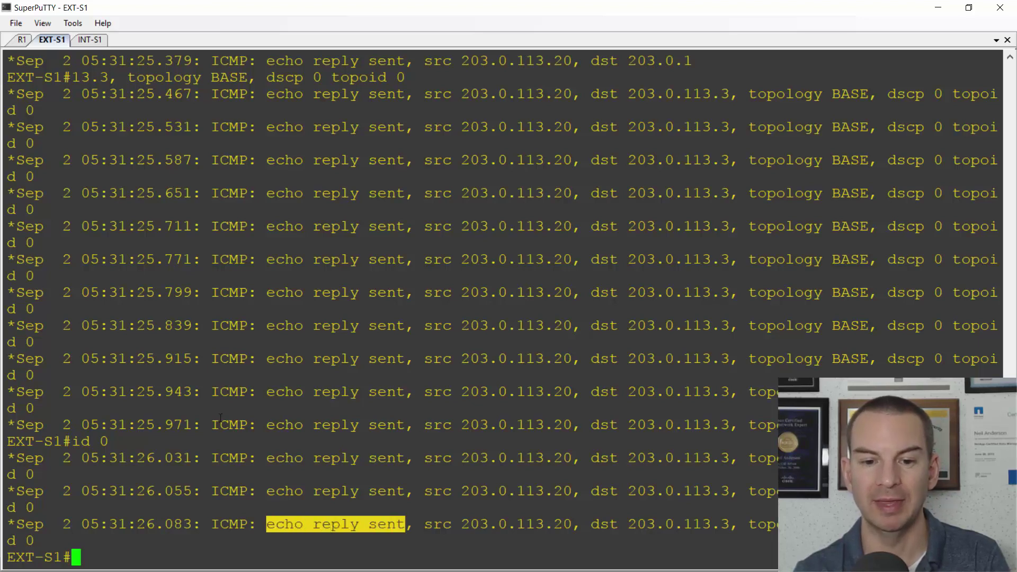
pyautogui.moveTo(573, 524); pyautogui.dragTo(470, 530)
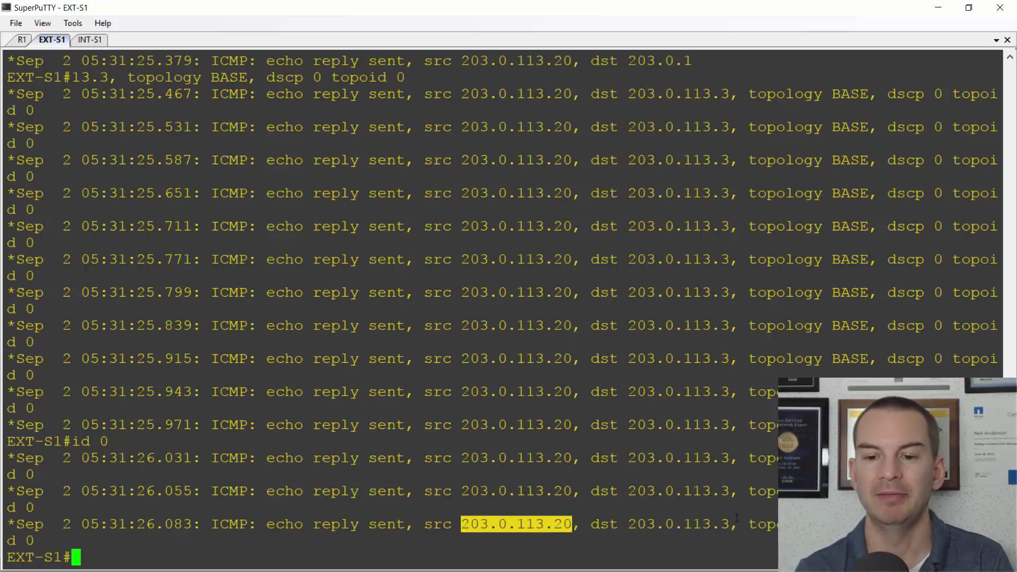
pyautogui.moveTo(730, 525); pyautogui.dragTo(627, 526)
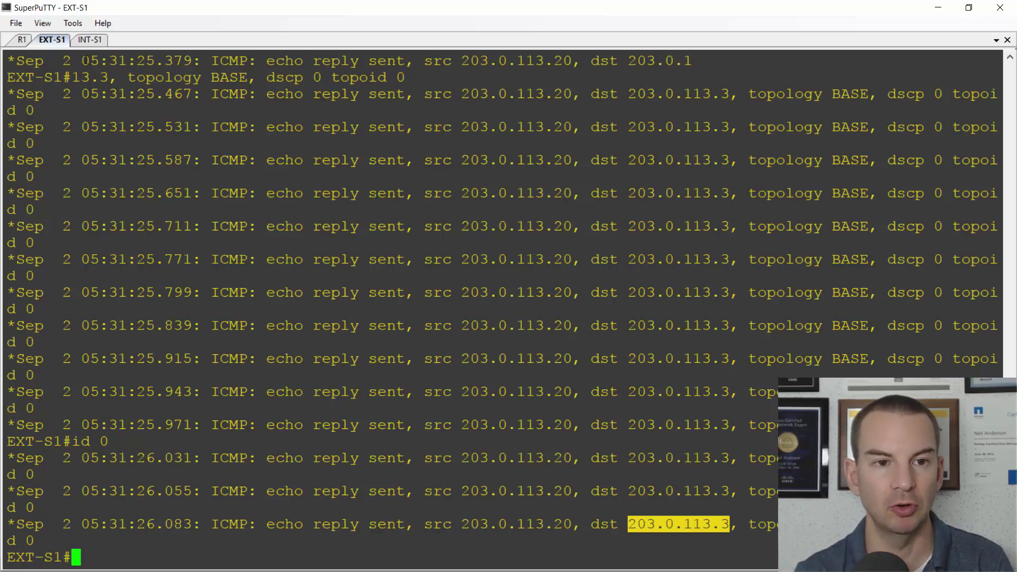
# Display the brief IP interface summary on INT-S1 to check the server's own address
pyautogui.click(90, 41)
pyautogui.write('sh ip int brief')
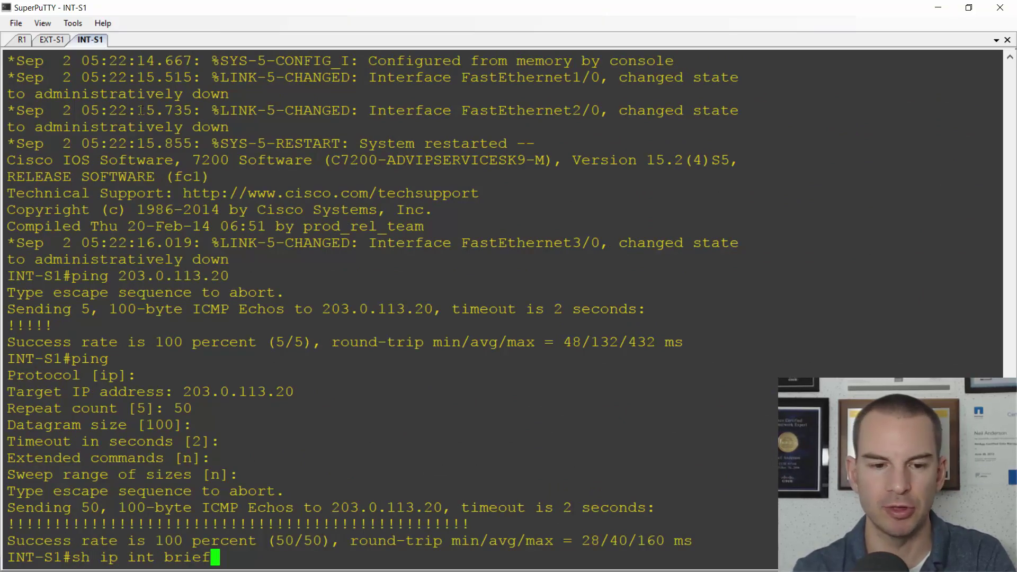
pyautogui.press('Return')
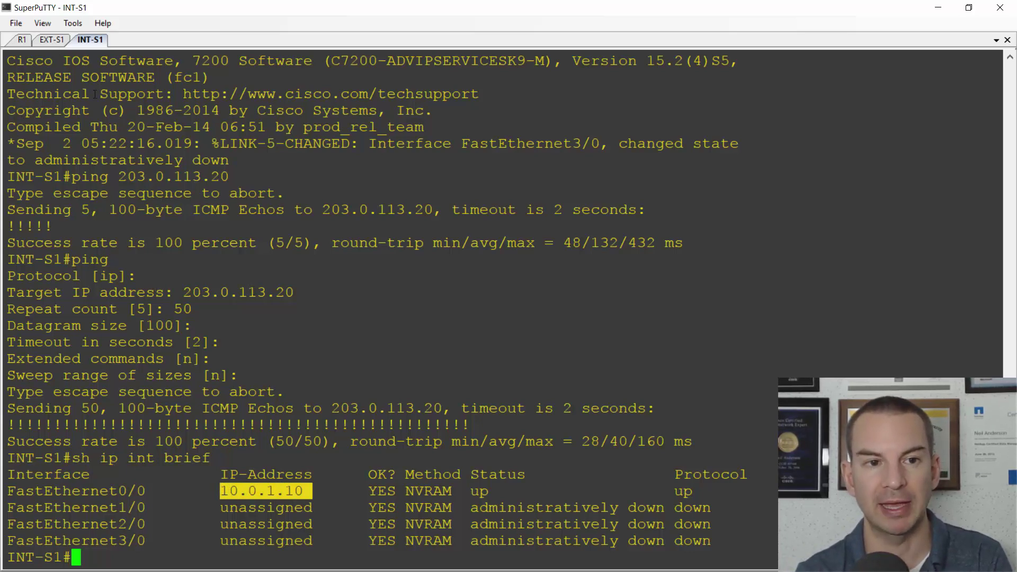
# On EXT-S1, highlight the destination address in the latest ICMP debug entry and open a Telnet connection to 203.0.113.3 on port 80
pyautogui.click(50, 39)
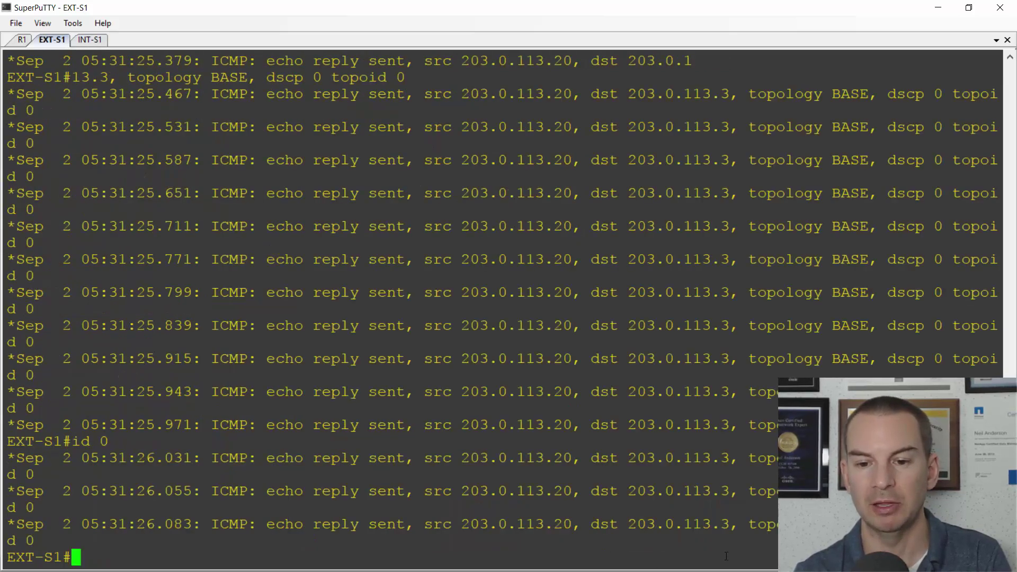
pyautogui.moveTo(731, 524); pyautogui.dragTo(633, 525)
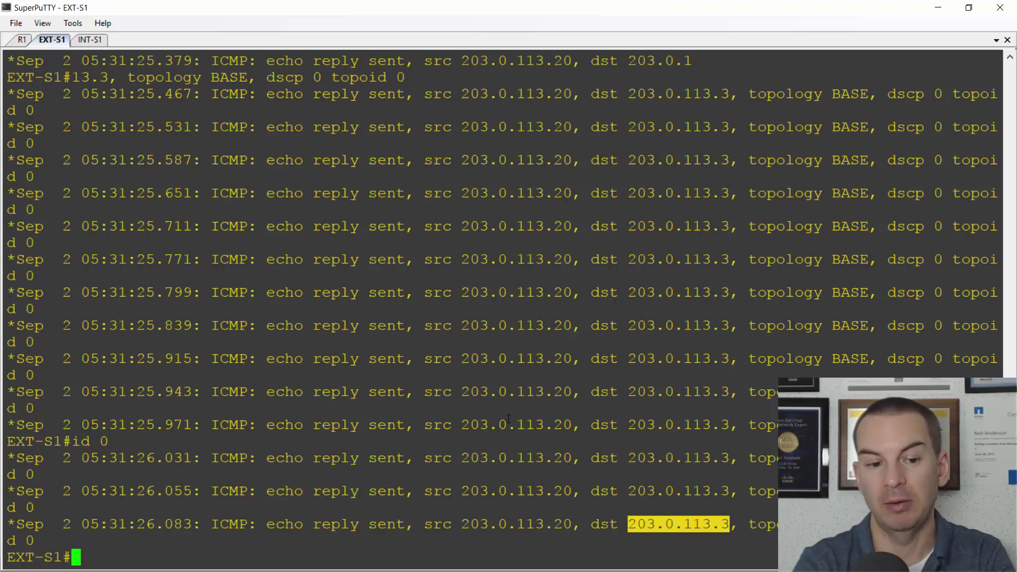
pyautogui.write('telnet ')
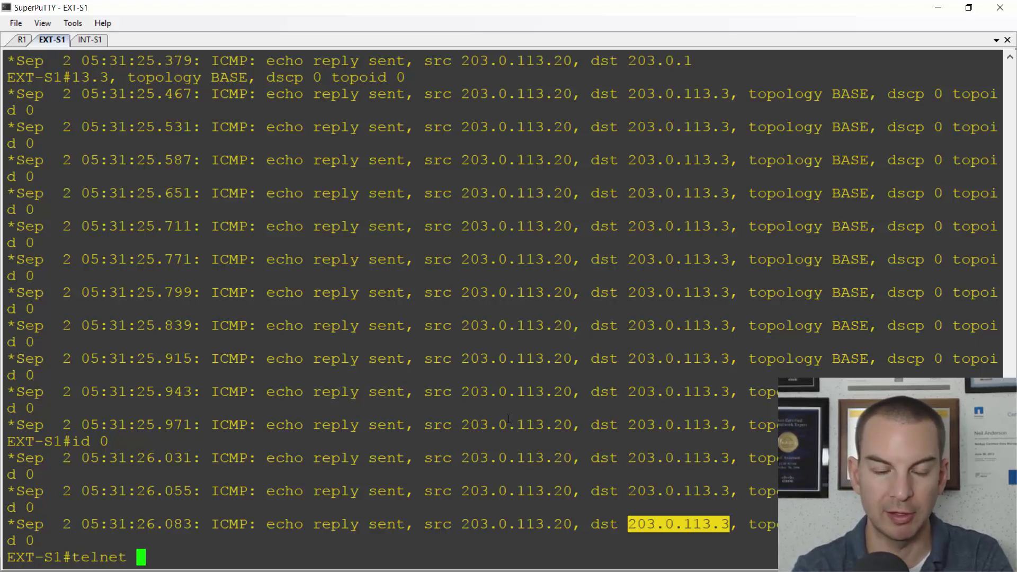
pyautogui.write('203.0')
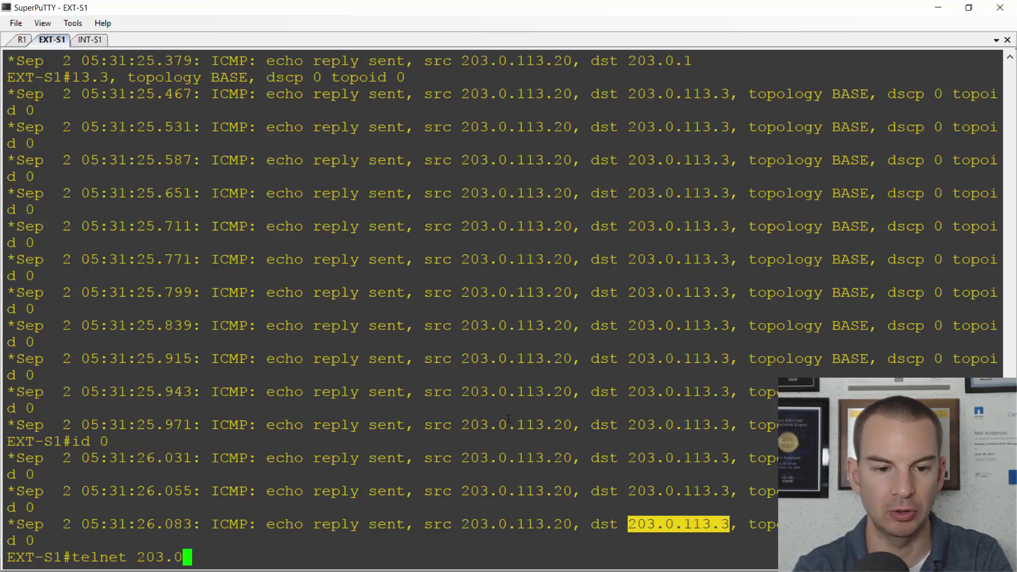
pyautogui.write('.113.3')
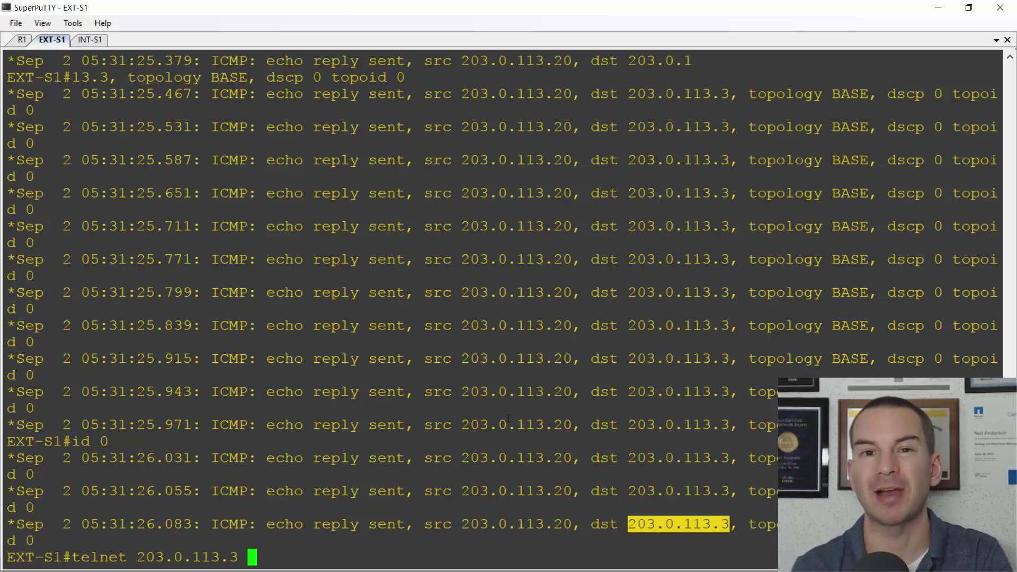
pyautogui.write(' 0')
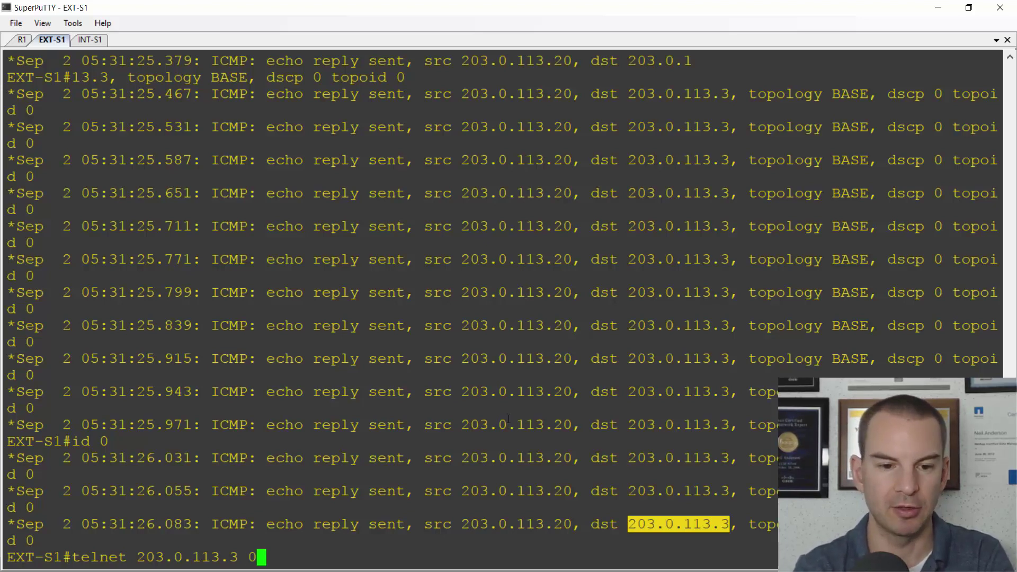
pyautogui.press('BackSpace')
pyautogui.write('80')
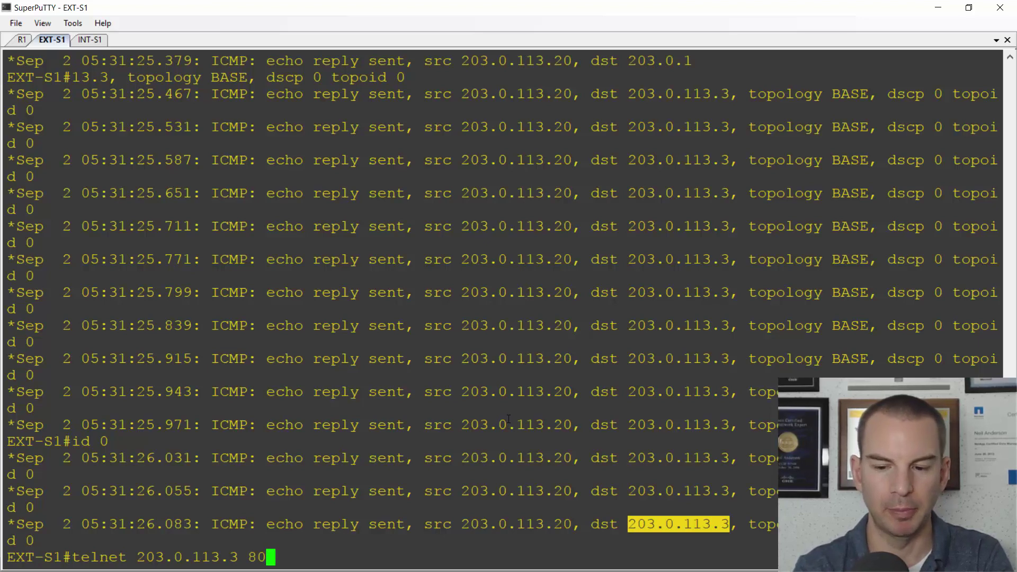
pyautogui.press('Return')
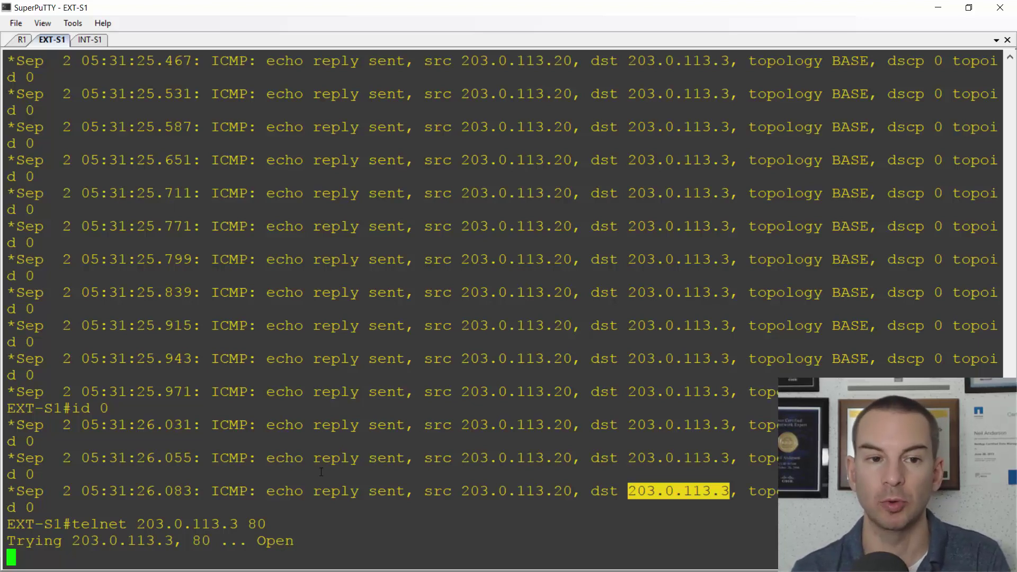
# Leave global configuration mode on R1 and return to the privileged prompt
pyautogui.click(22, 40)
pyautogui.write('exit')
pyautogui.press('Return')
pyautogui.press('Return')
pyautogui.press('Return')
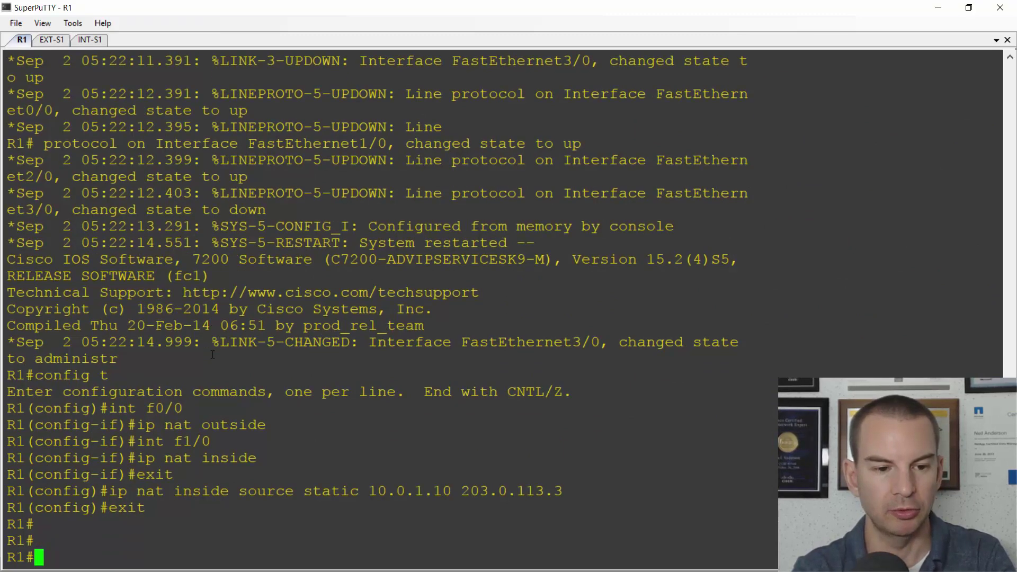
# Display the NAT translation table on R1 with the show ip nat translations command
pyautogui.write('sh ip nat tra')
pyautogui.press('BackSpace')
pyautogui.press('BackSpace')
pyautogui.write('rans')
pyautogui.press('Tab')
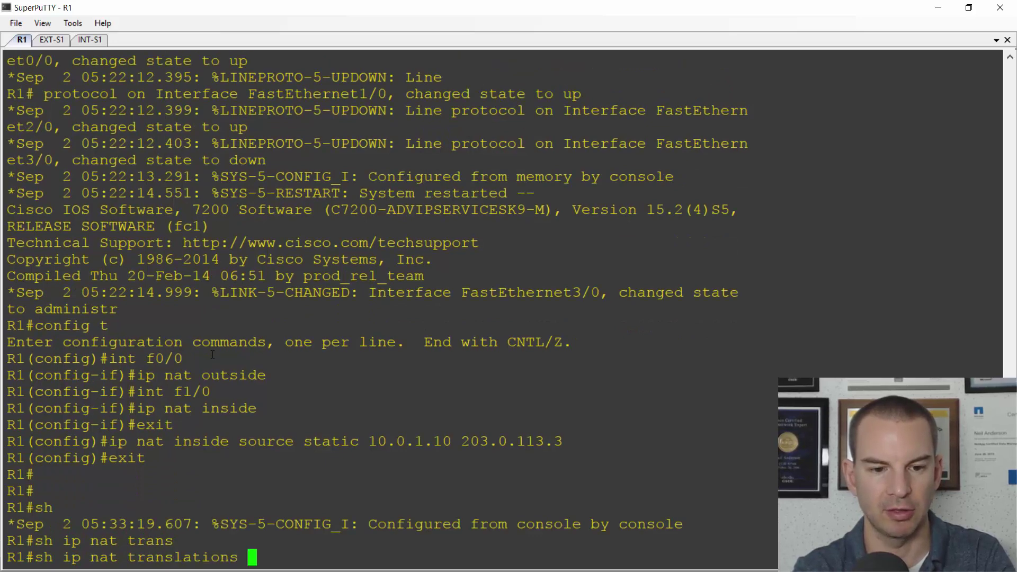
pyautogui.press('Return')
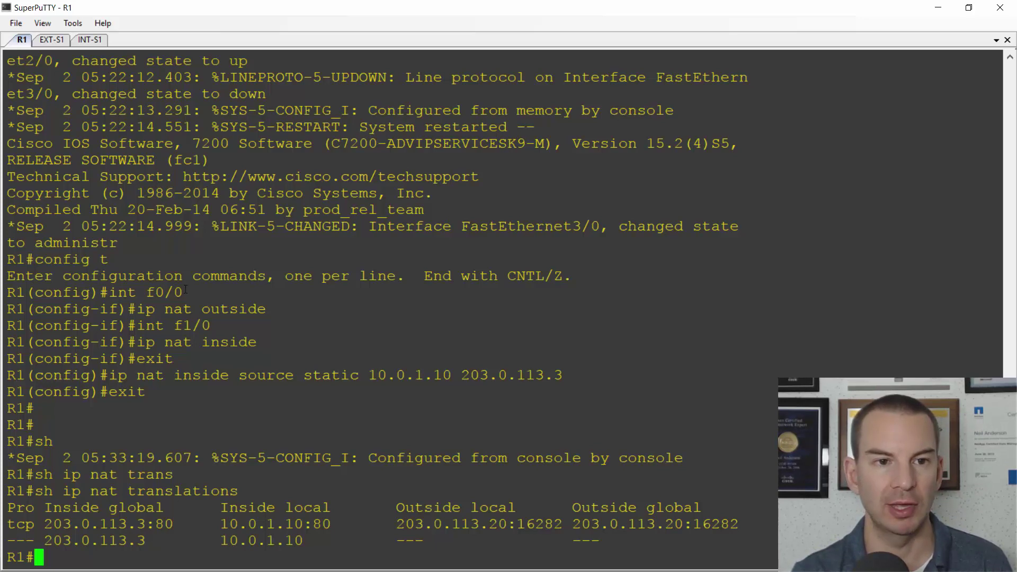
# Send another ping from INT-S1 to 203.0.113.20 and view the new ICMP debug entries on EXT-S1
pyautogui.click(87, 40)
pyautogui.press('Up')
pyautogui.hotkey('ctrl', 'u')
pyautogui.write('203.0.113.20')
pyautogui.hotkey('ctrl', 'a')
pyautogui.write('ping')
pyautogui.hotkey('ctrl', 'e')
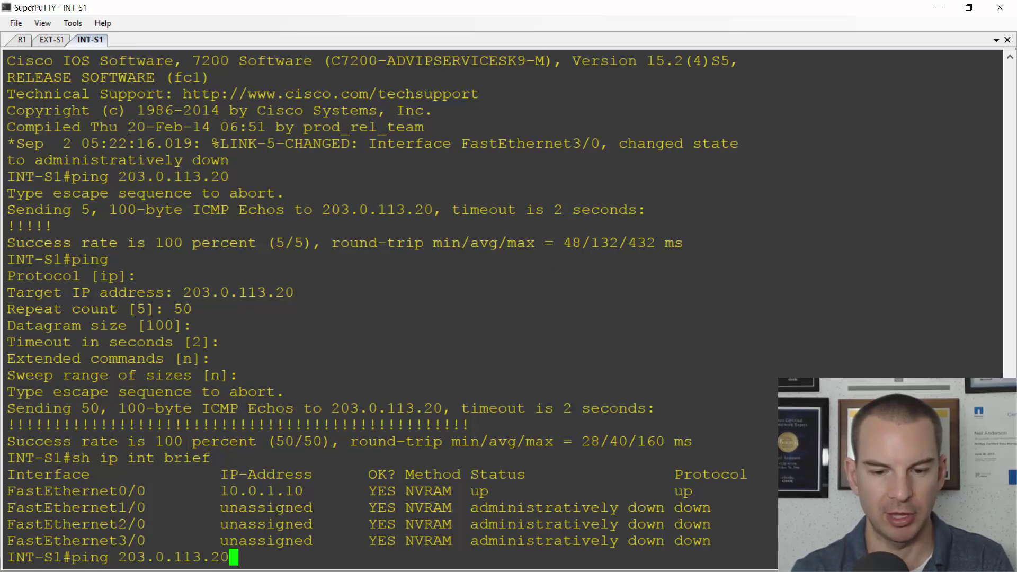
pyautogui.press('Return')
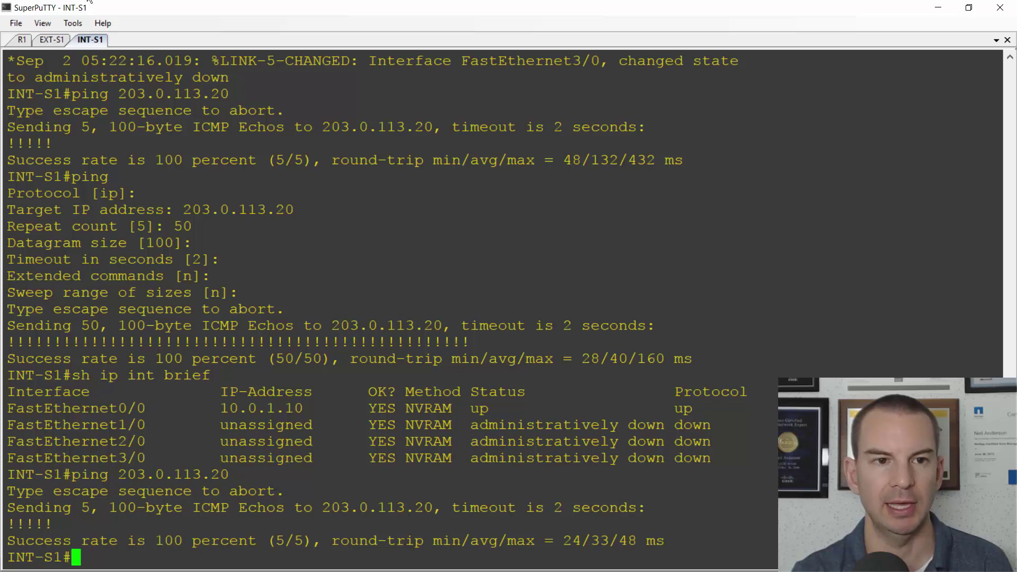
pyautogui.click(49, 41)
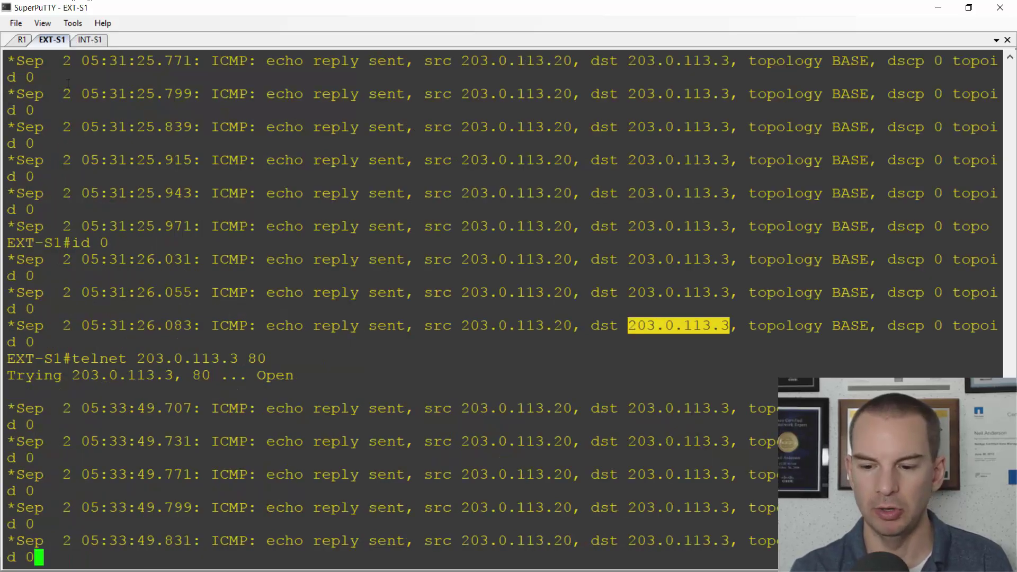
# Add a few blank prompt lines on R1 and rerun the NAT translations command
pyautogui.click(26, 42)
pyautogui.press('Return')
pyautogui.press('Return')
pyautogui.press('Return')
pyautogui.press('Up')
pyautogui.press('Return')
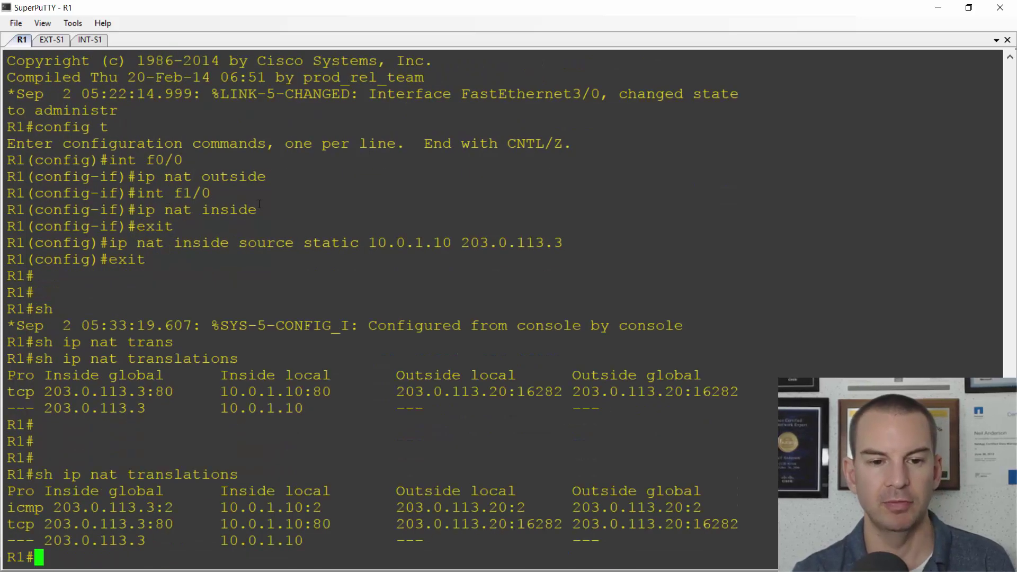
# Compare the earlier NAT translation output with the latest one, highlighting the ICMP entry in the new table
pyautogui.moveTo(625, 408); pyautogui.dragTo(1, 364)
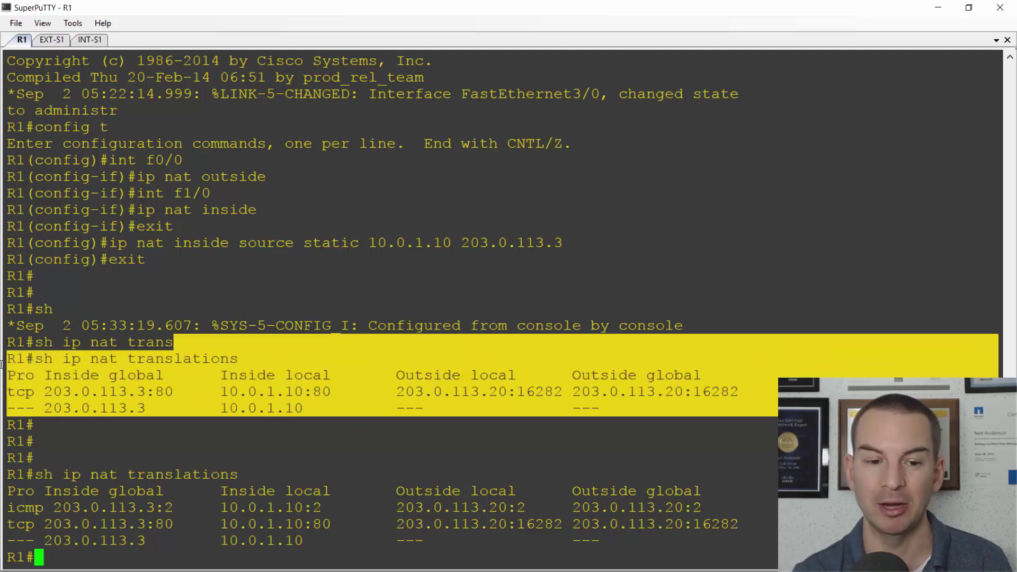
pyautogui.moveTo(900, 557); pyautogui.dragTo(702, 508)
pyautogui.click(140, 501)
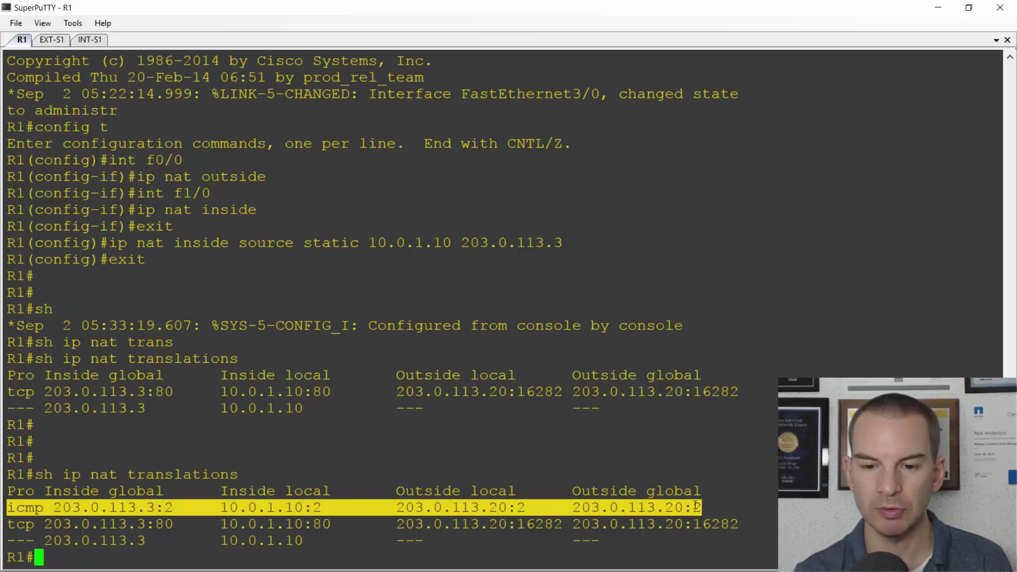
pyautogui.click(80, 531)
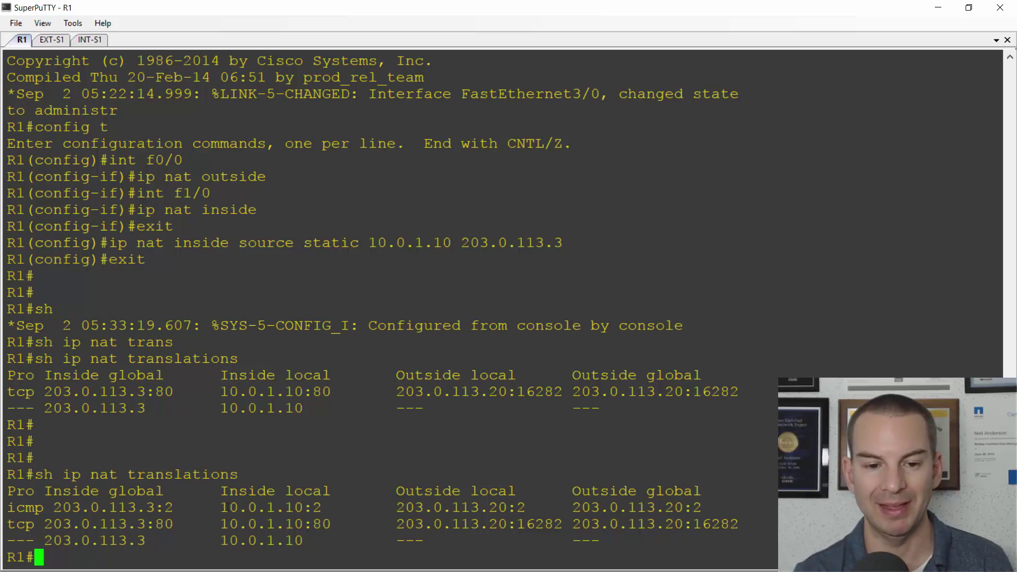
# Examine the ICMP translation's inside local, inside global and outside local addresses, plus the Outside local and Outside global column headings
pyautogui.moveTo(221, 507); pyautogui.dragTo(303, 507)
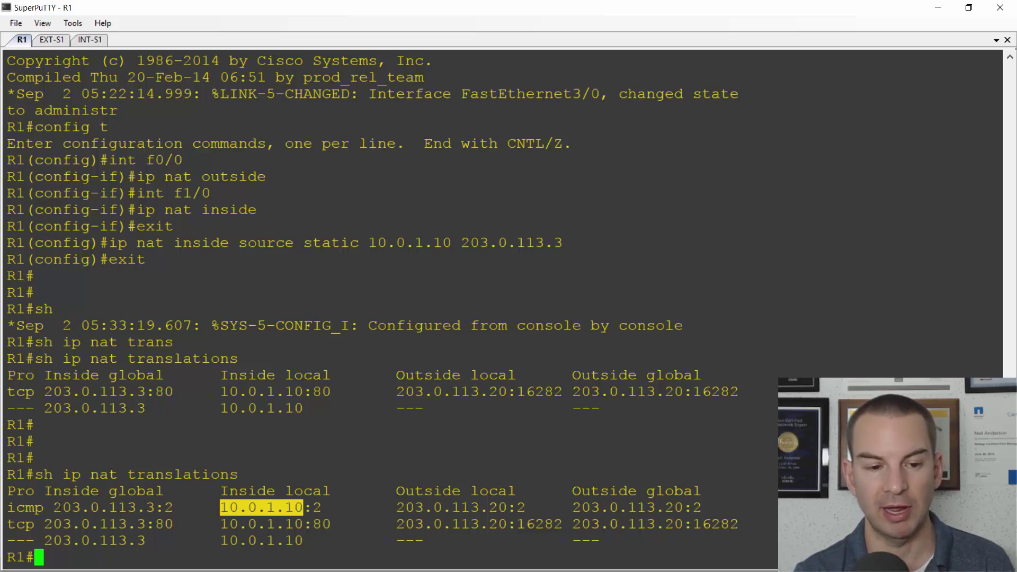
pyautogui.moveTo(47, 507); pyautogui.dragTo(155, 507)
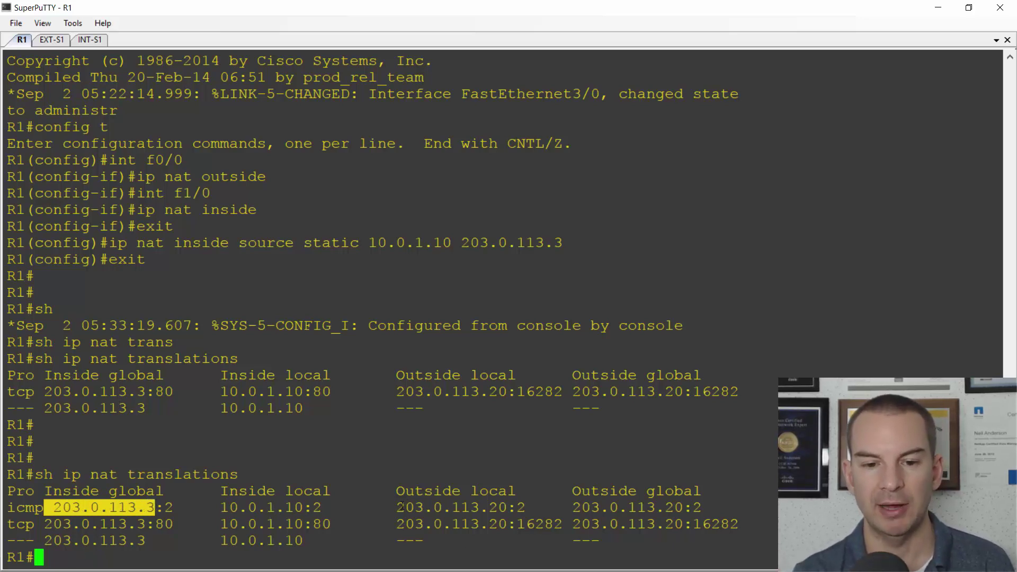
pyautogui.moveTo(398, 507); pyautogui.dragTo(501, 507)
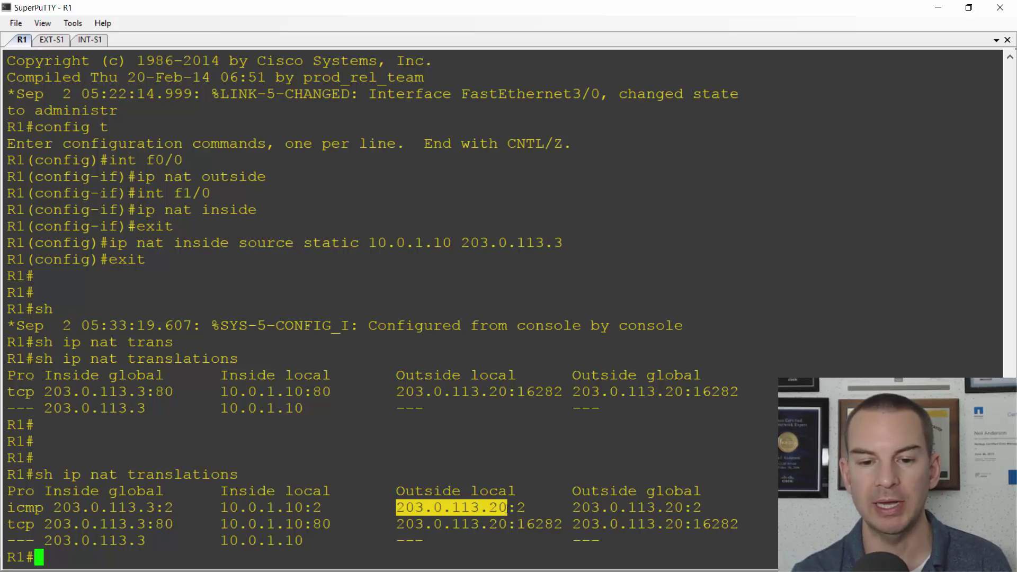
pyautogui.moveTo(397, 491); pyautogui.dragTo(695, 490)
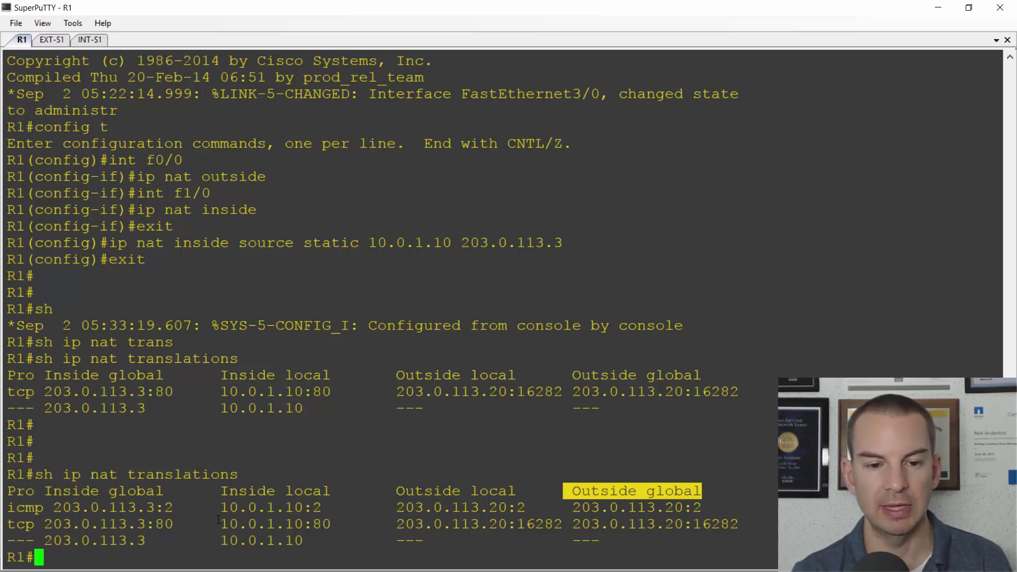
# Examine the TCP translation in the latest table, highlighting its inside local, inside global, and outside addresses with their ports
pyautogui.moveTo(211, 523); pyautogui.dragTo(326, 524)
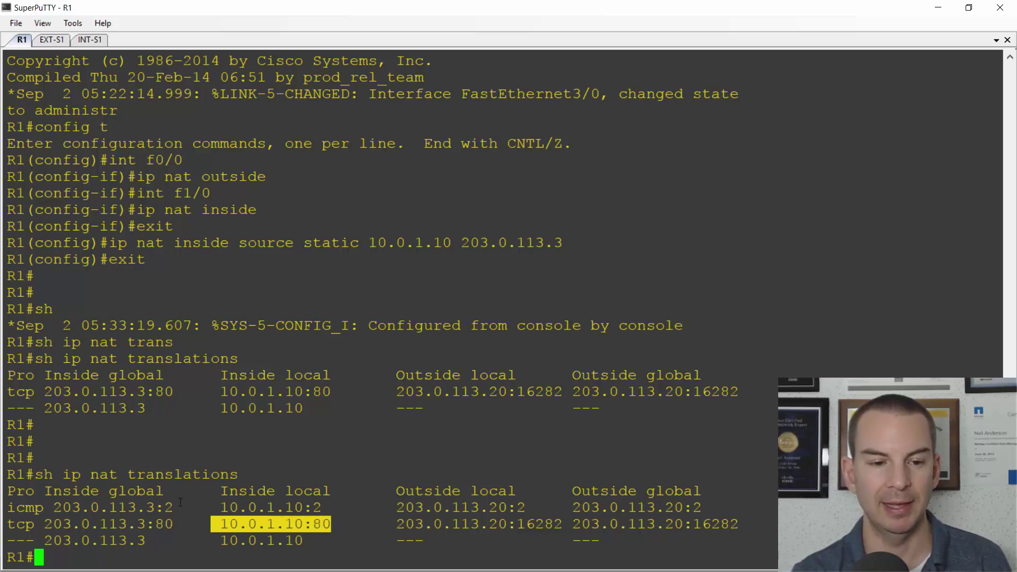
pyautogui.moveTo(44, 524); pyautogui.dragTo(168, 524)
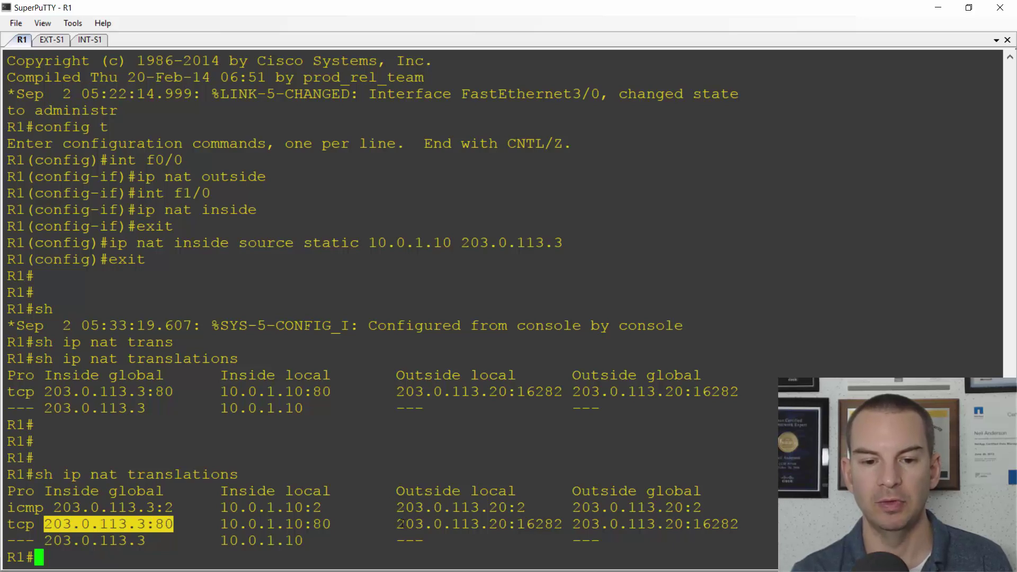
pyautogui.click(318, 420)
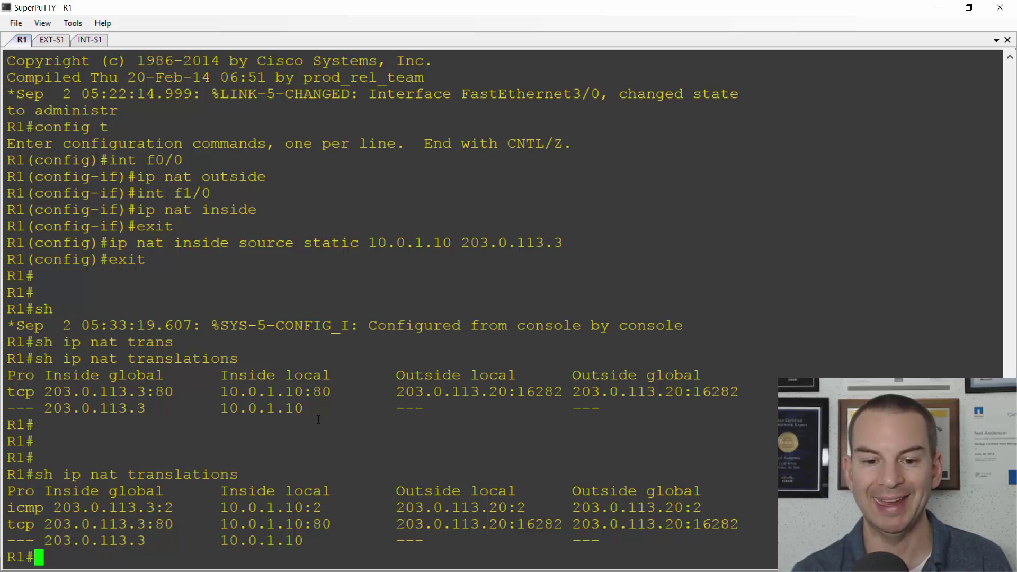
pyautogui.moveTo(422, 524); pyautogui.dragTo(752, 525)
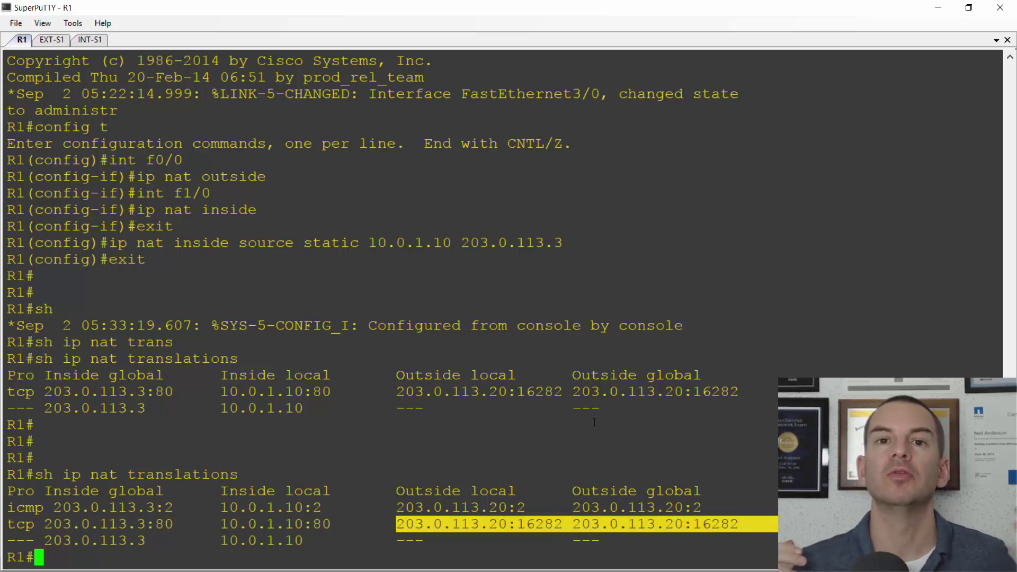